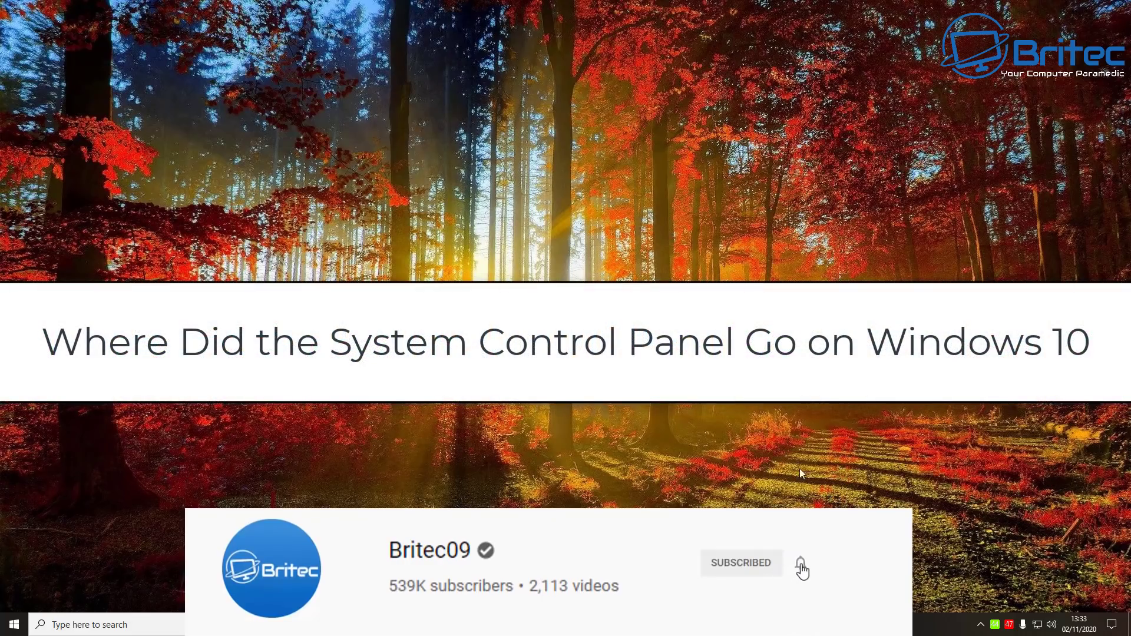
Step: Open Settings About from Start's System entry and bring up the classic System window, showing Windows 10 Pro and 31.9 GB RAM
{"action": "right_click", "coordinate": [4, 628]}
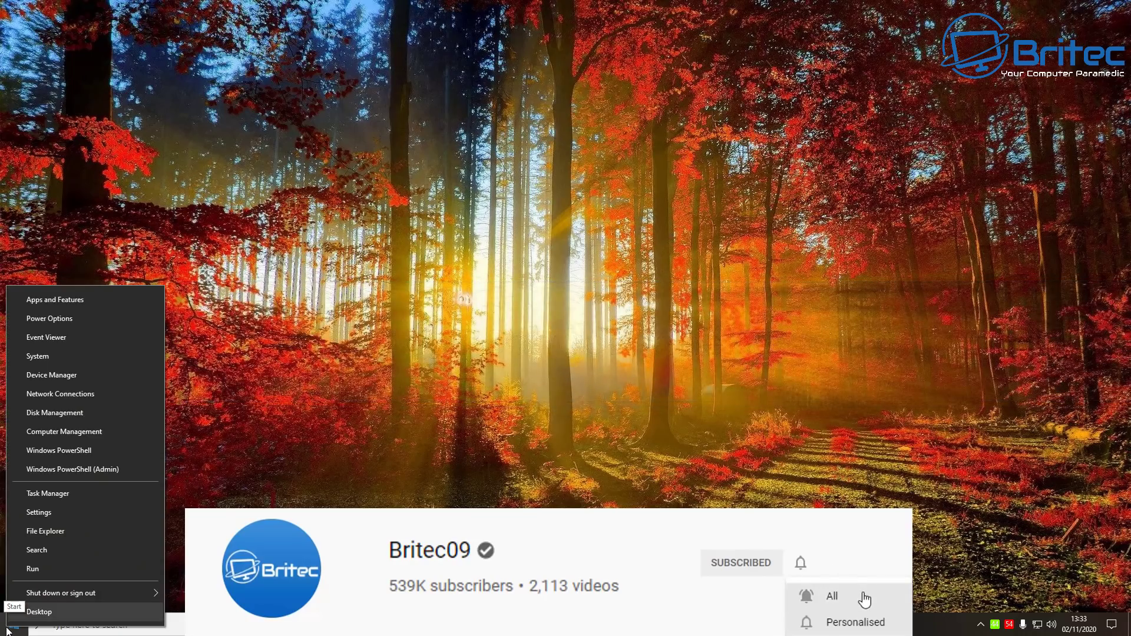
{"action": "left_click", "coordinate": [44, 354]}
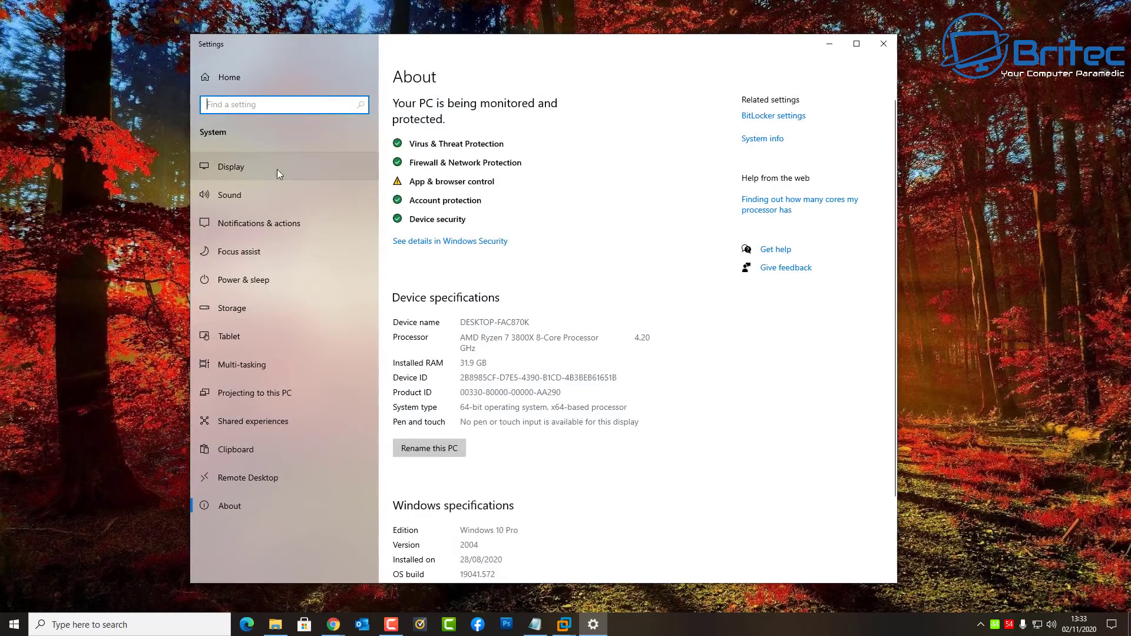
{"action": "left_click", "coordinate": [767, 143]}
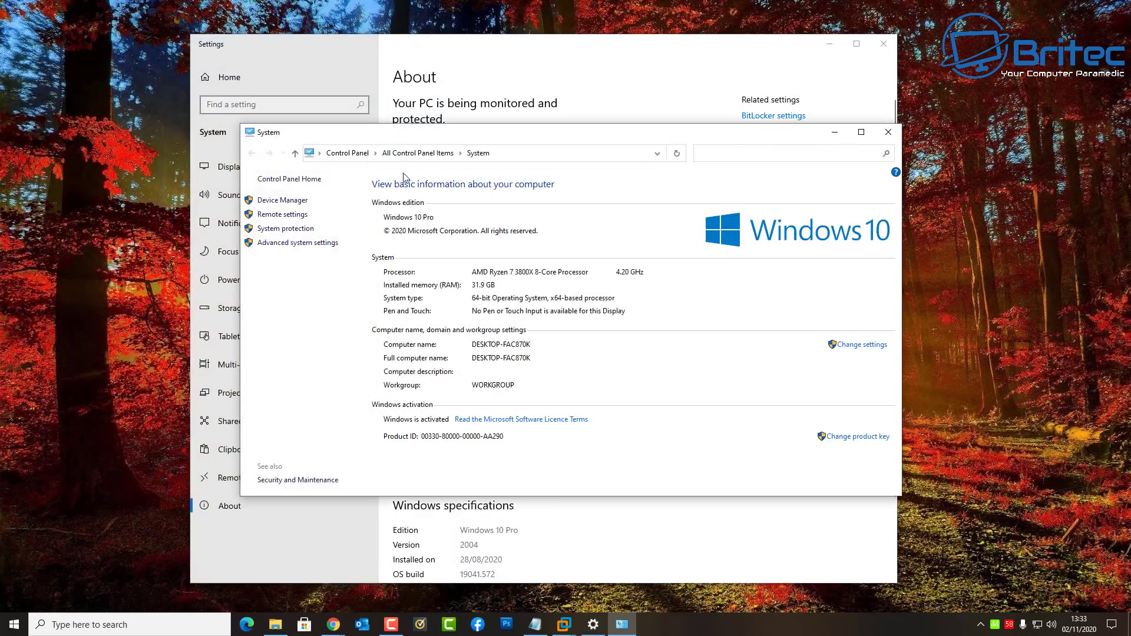
{"action": "left_click_drag", "start_coordinate": [615, 138], "coordinate": [585, 148]}
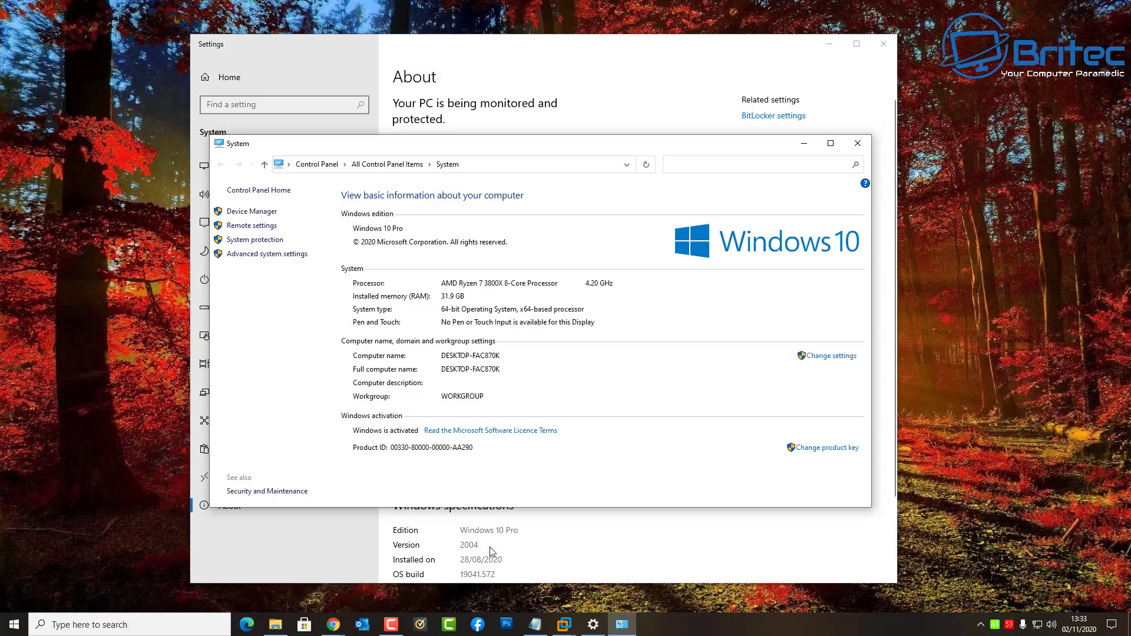
Step: Run winver to confirm version 2004 (OS Build 19041.572), then close it and the System window
{"action": "left_click", "coordinate": [118, 627]}
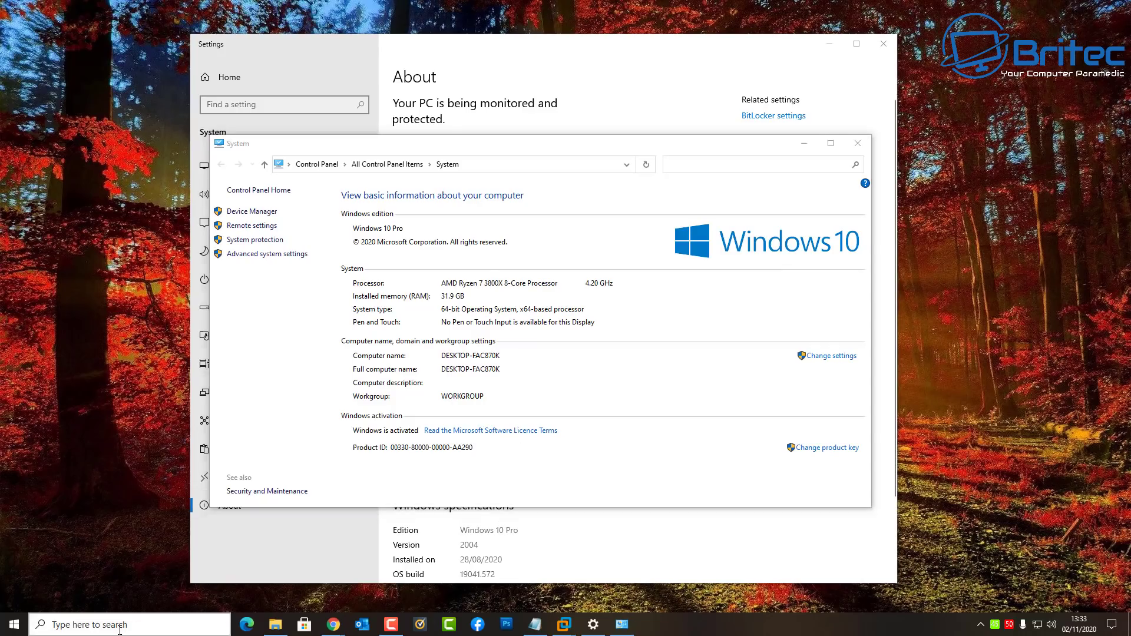
{"action": "type", "text": "winver"}
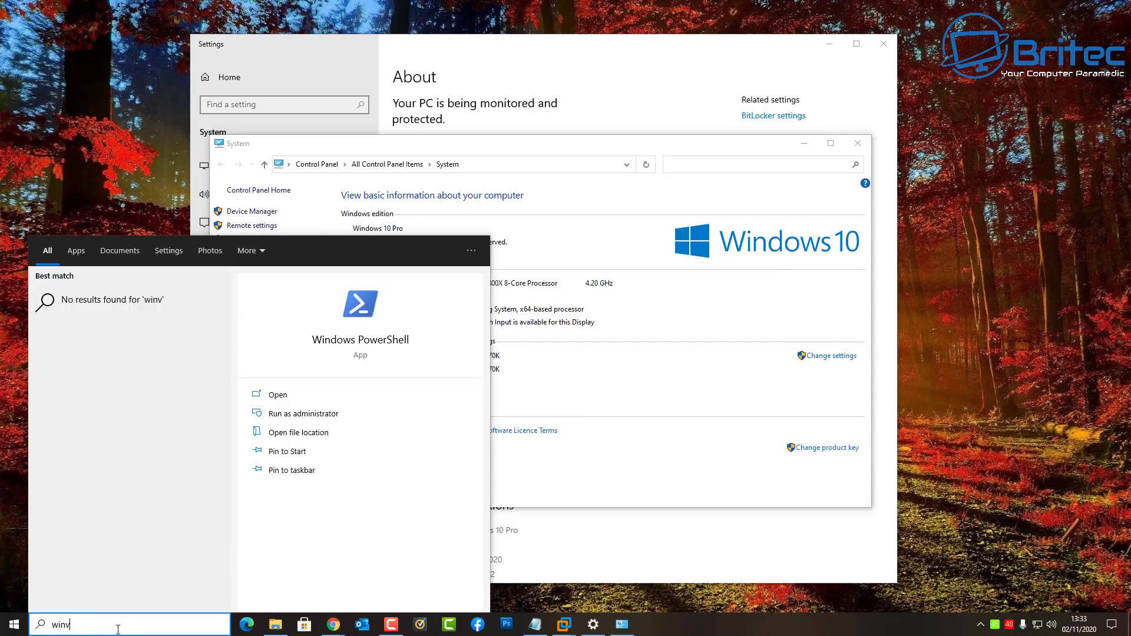
{"action": "left_click", "coordinate": [93, 304]}
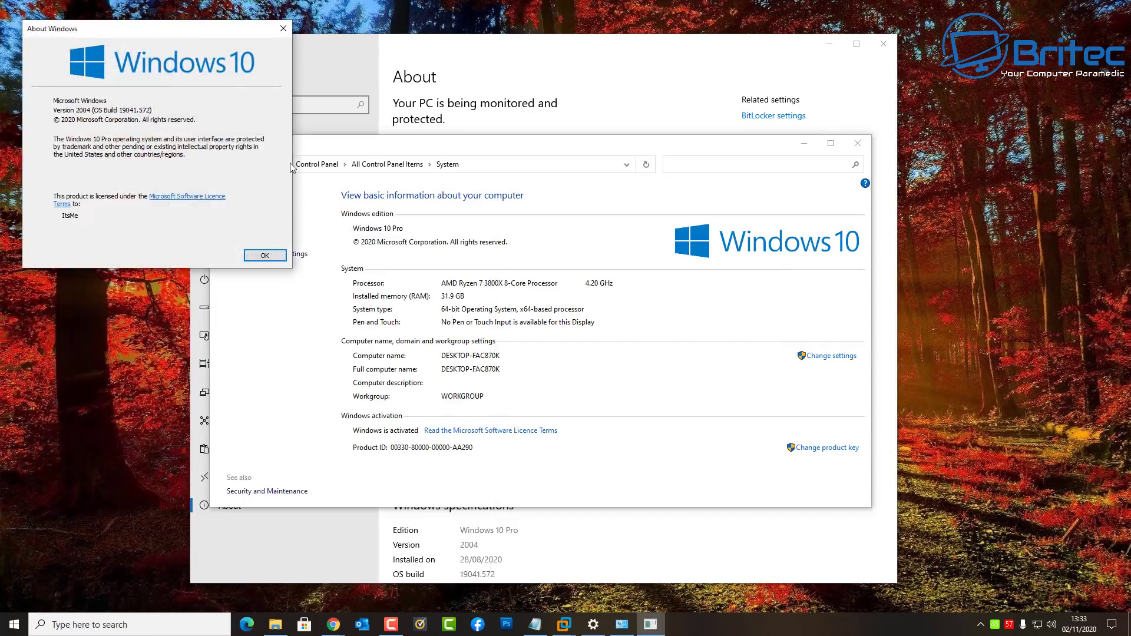
{"action": "left_click_drag", "start_coordinate": [125, 30], "coordinate": [505, 206]}
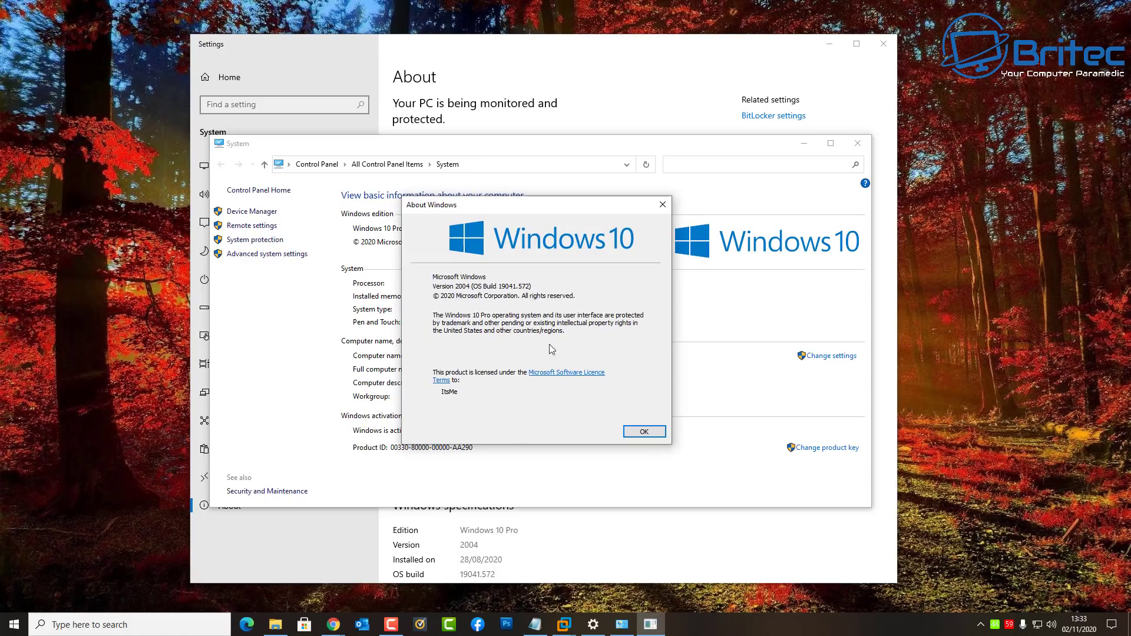
{"action": "left_click", "coordinate": [628, 431]}
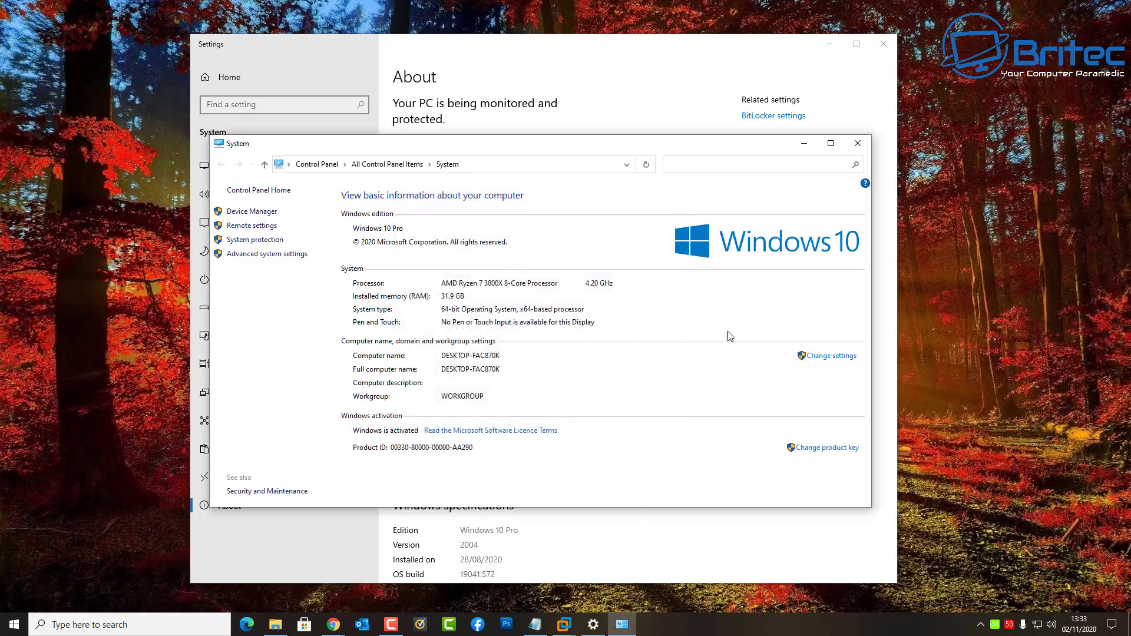
{"action": "left_click", "coordinate": [857, 147]}
Step: Close Settings, switch to the Windows 10 x64 VM and run winver there
{"action": "left_click", "coordinate": [886, 41]}
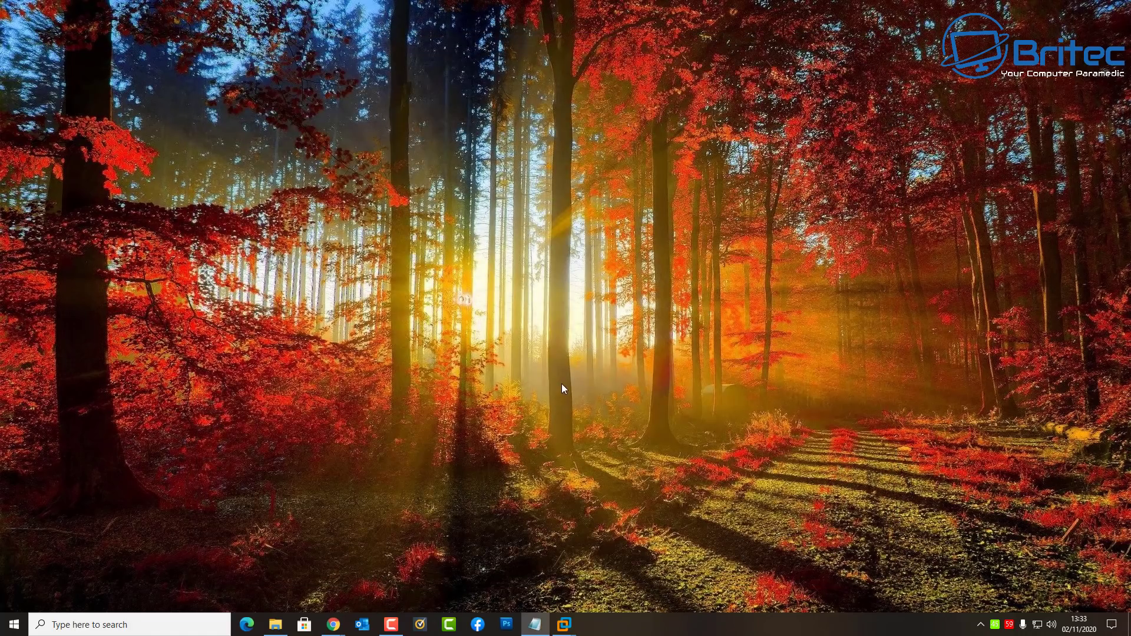
{"action": "mouse_move", "coordinate": [564, 624]}
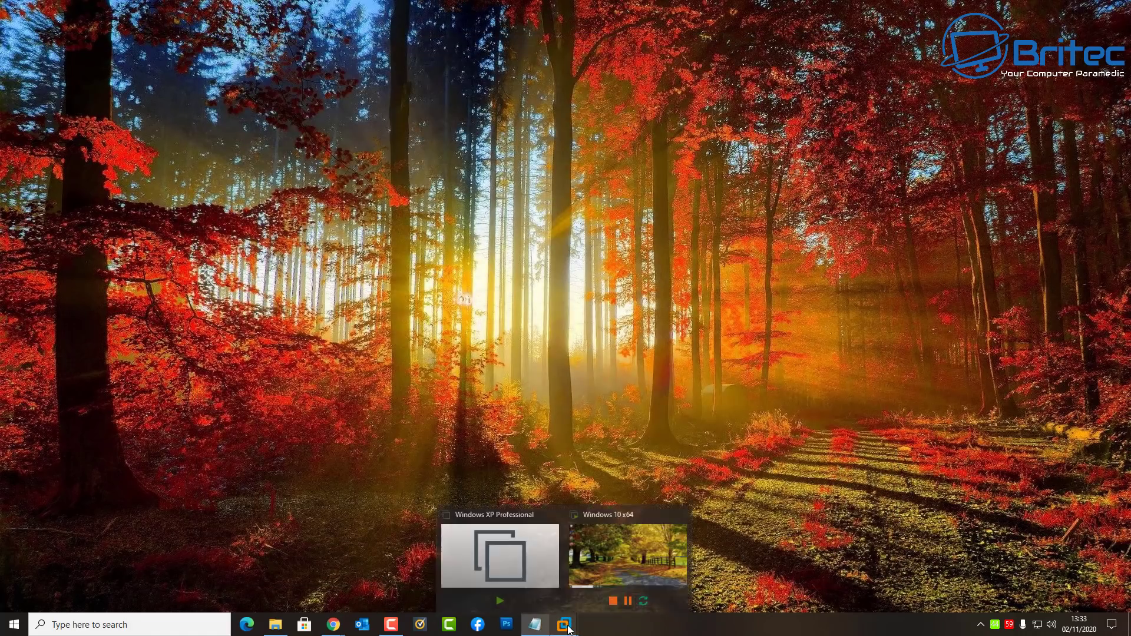
{"action": "left_click", "coordinate": [628, 547]}
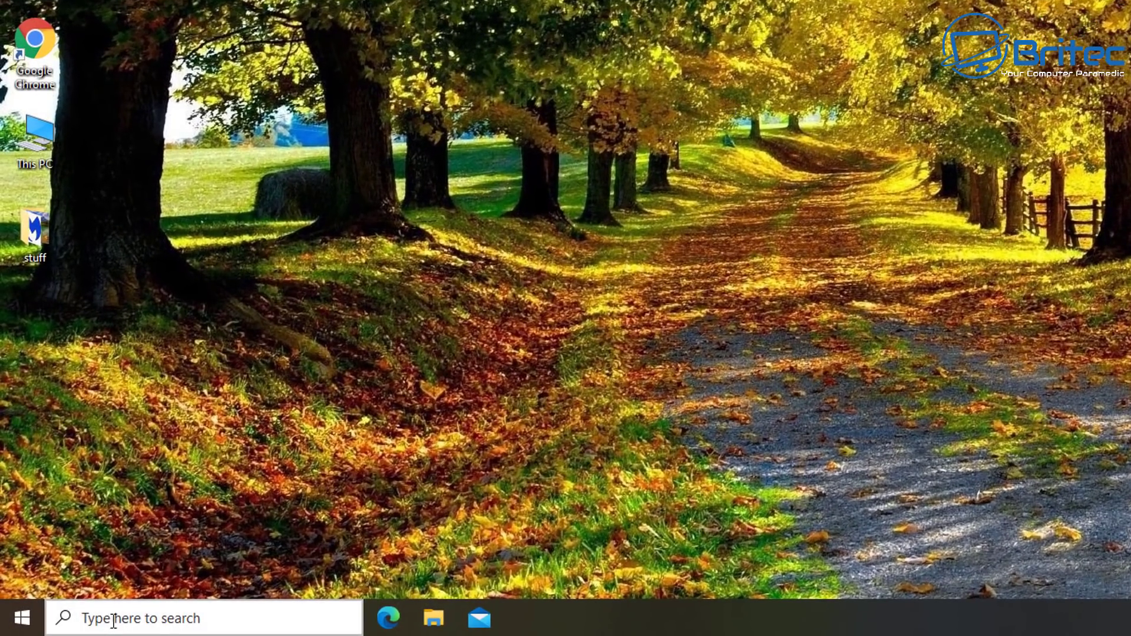
{"action": "left_click", "coordinate": [112, 616]}
{"action": "type", "text": "winver"}
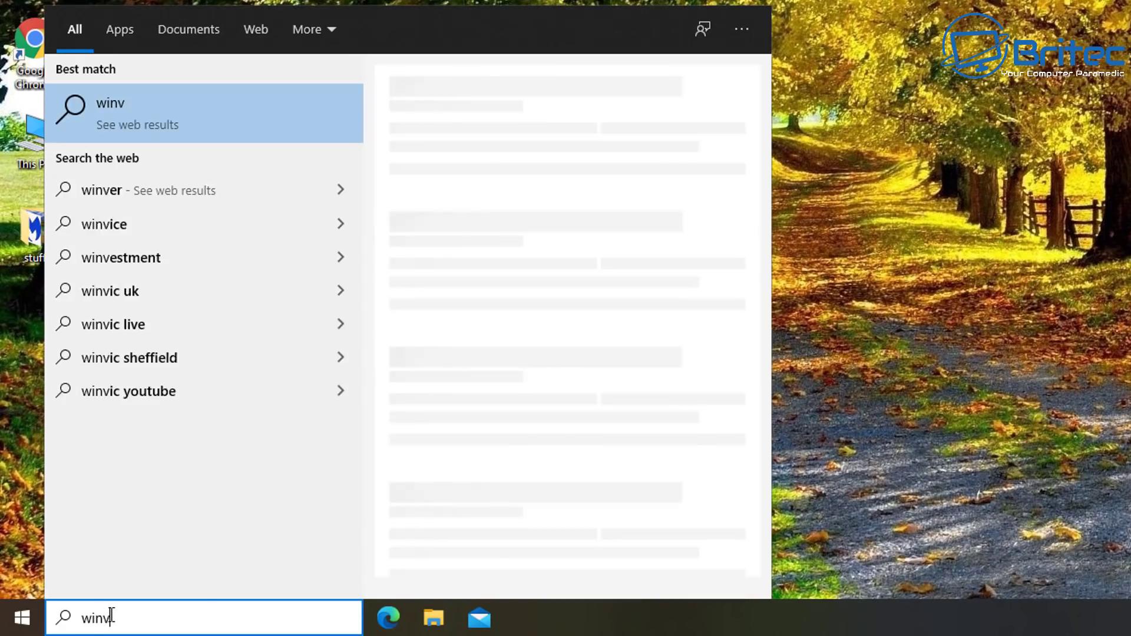
{"action": "left_click", "coordinate": [137, 116]}
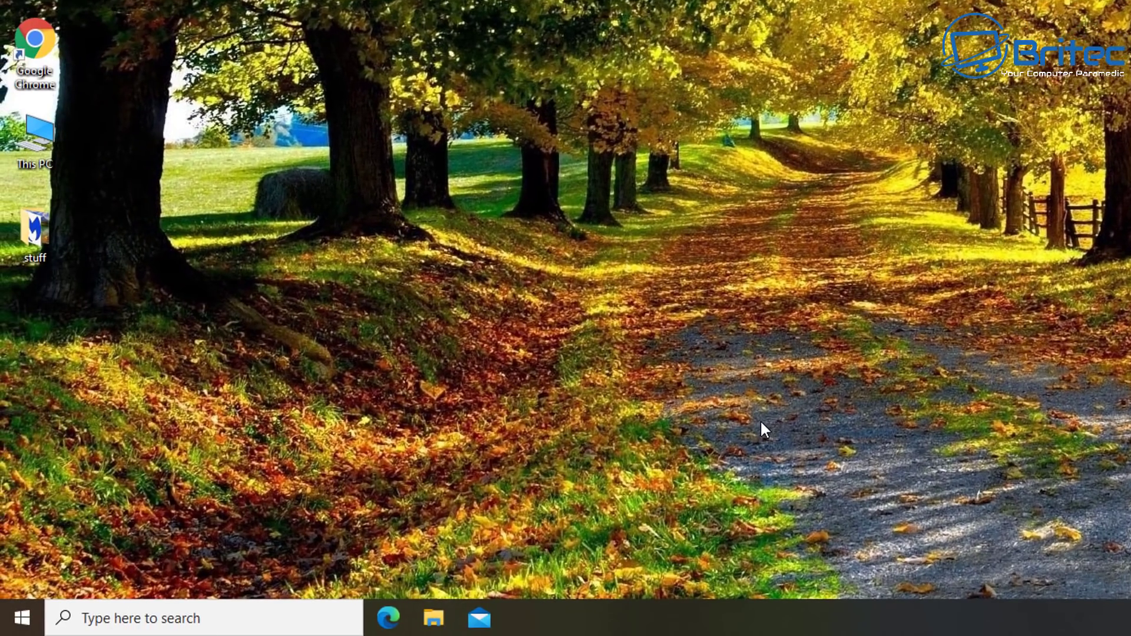
{"action": "right_click", "coordinate": [19, 618]}
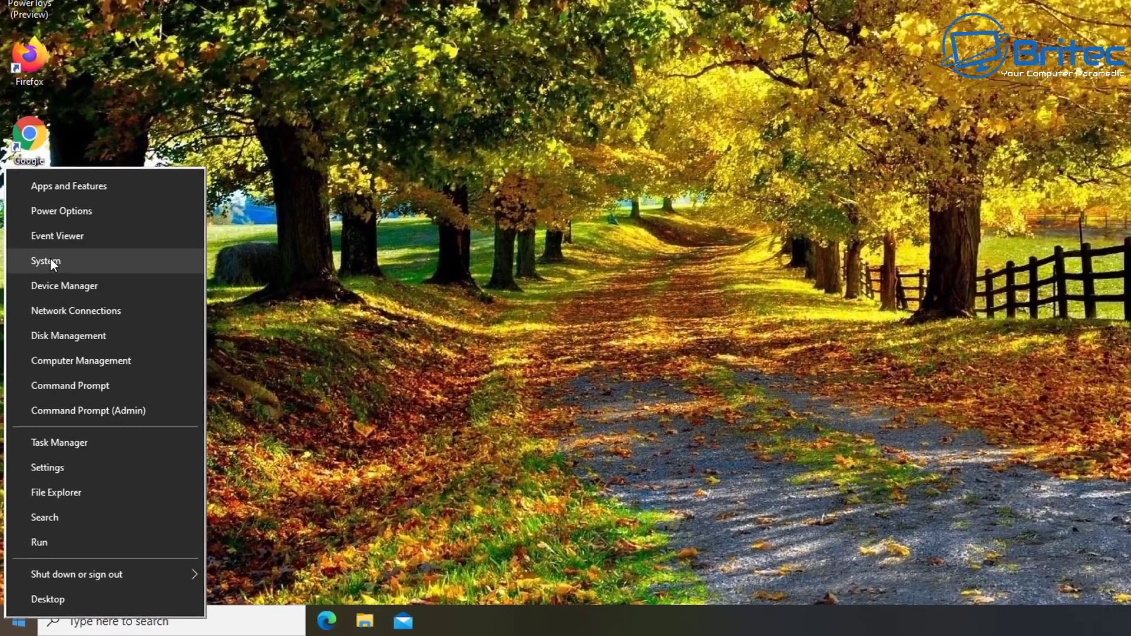
{"action": "left_click", "coordinate": [62, 189]}
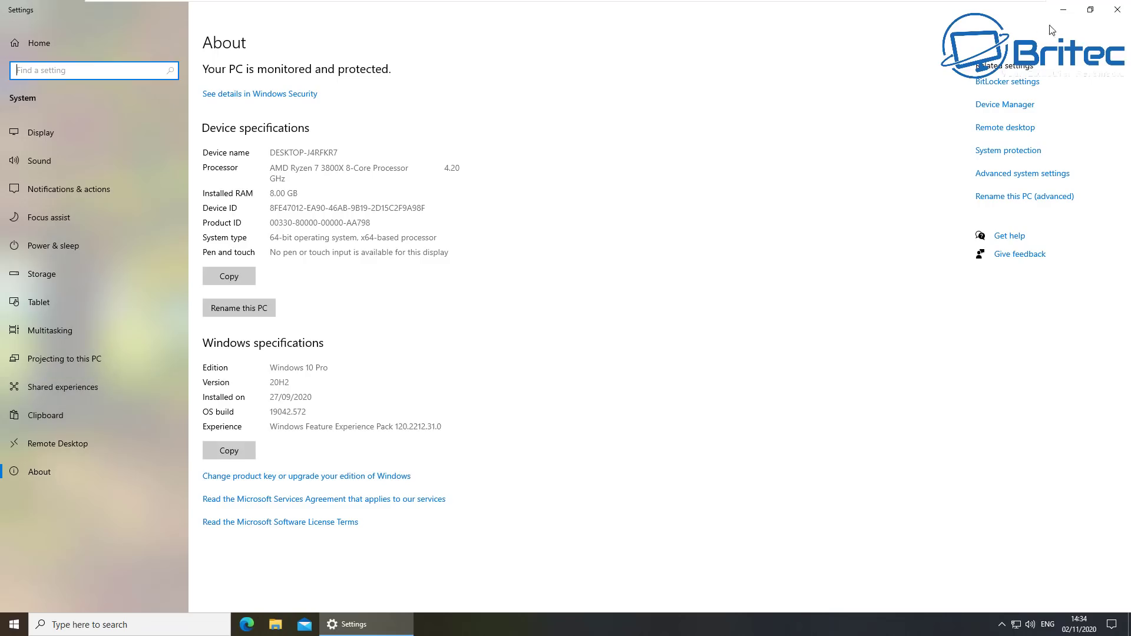
{"action": "left_click", "coordinate": [1116, 10]}
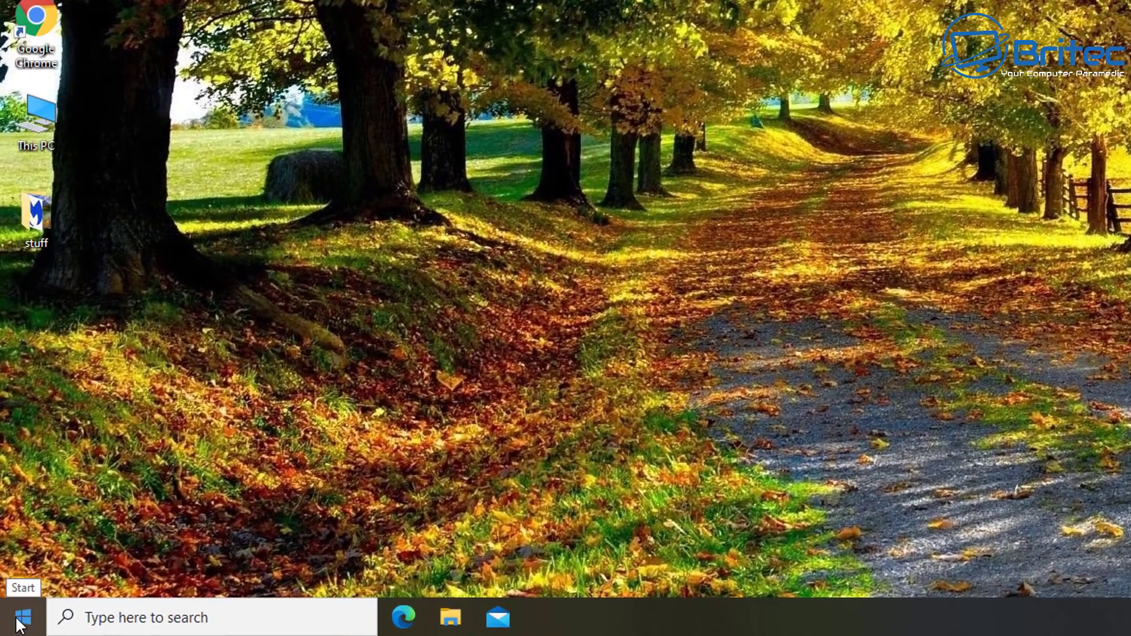
Step: Run explorer.exe shell:::{BB06C0E4-D293-4f75-8A90-CB05B6477EEE} from the Run dialog to open the classic System window
{"action": "right_click", "coordinate": [16, 618]}
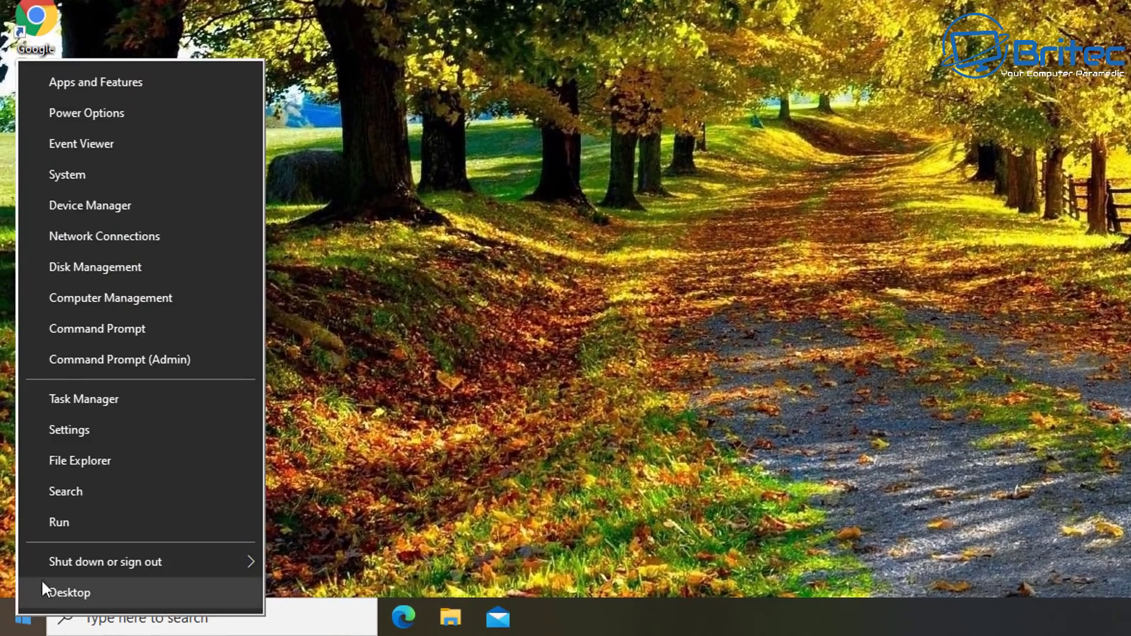
{"action": "left_click", "coordinate": [59, 522]}
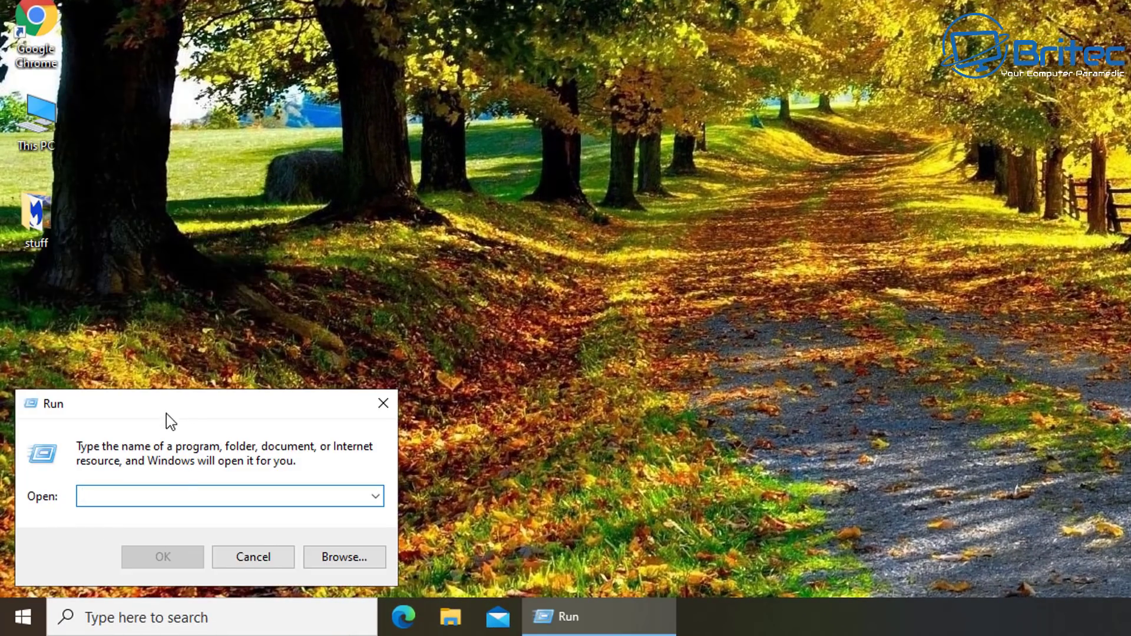
{"action": "right_click", "coordinate": [106, 490]}
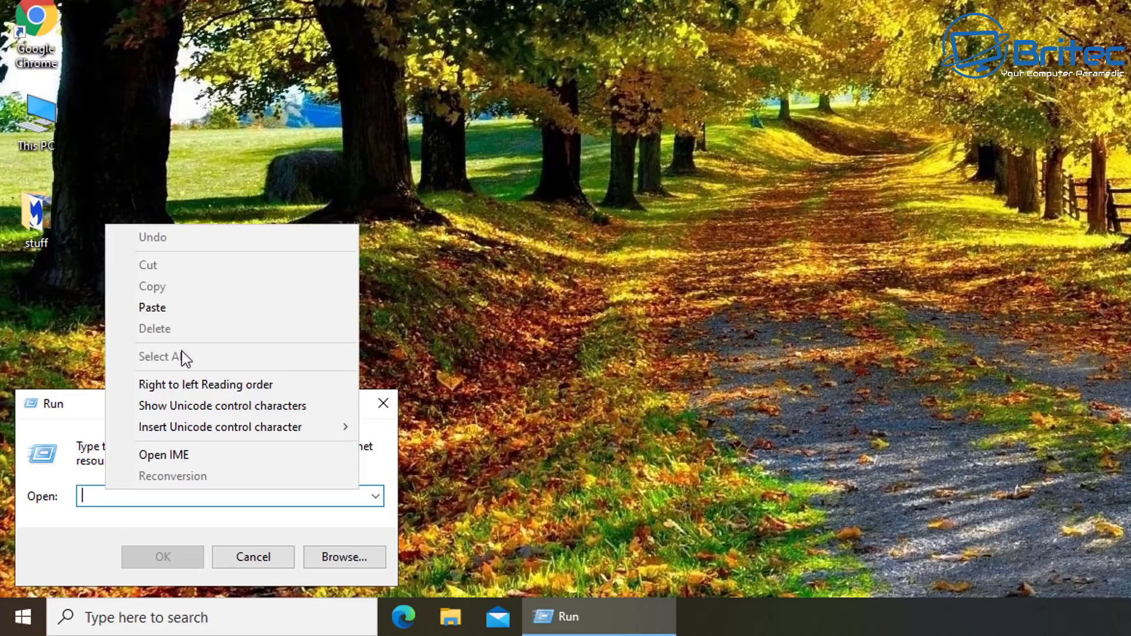
{"action": "left_click", "coordinate": [179, 309]}
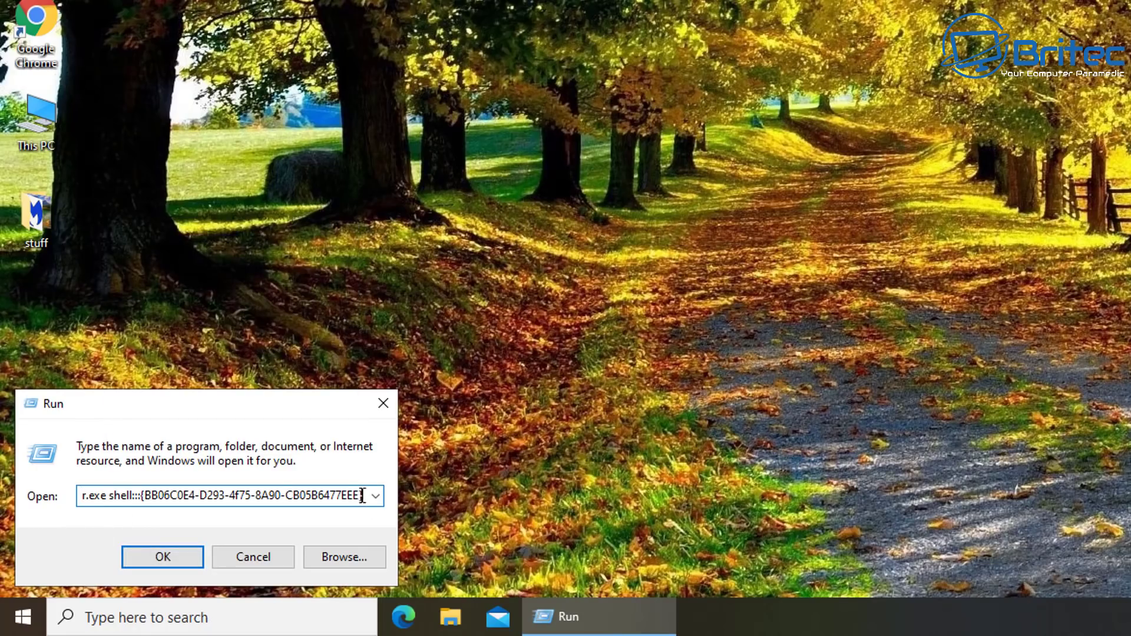
{"action": "left_click_drag", "start_coordinate": [365, 497], "coordinate": [39, 498]}
{"action": "key", "text": "ctrl+c"}
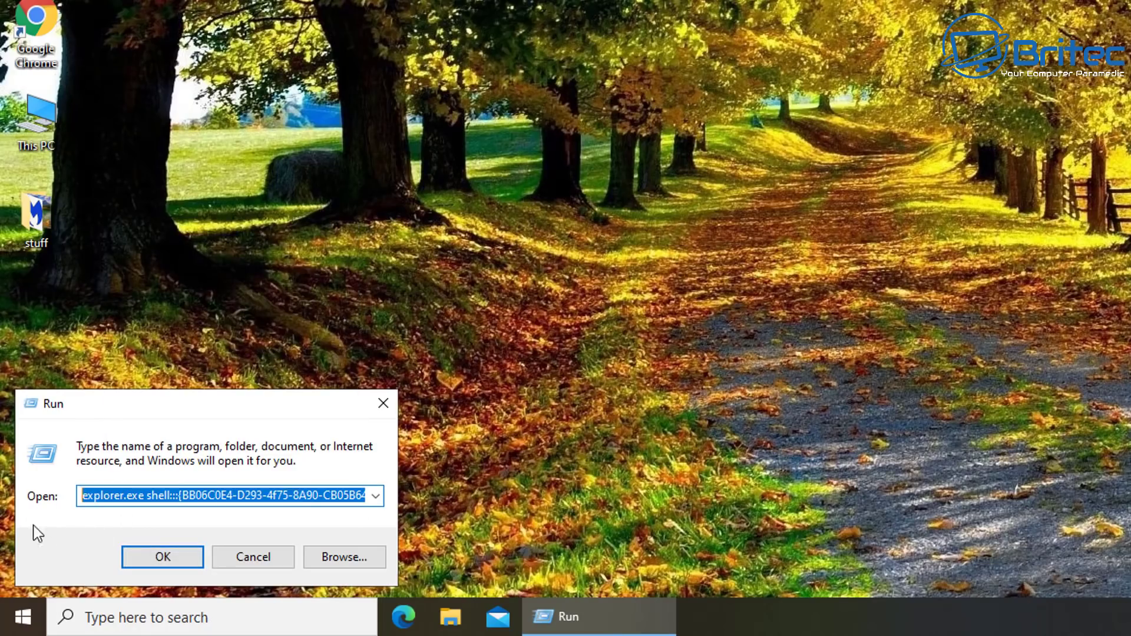
{"action": "left_click", "coordinate": [162, 560]}
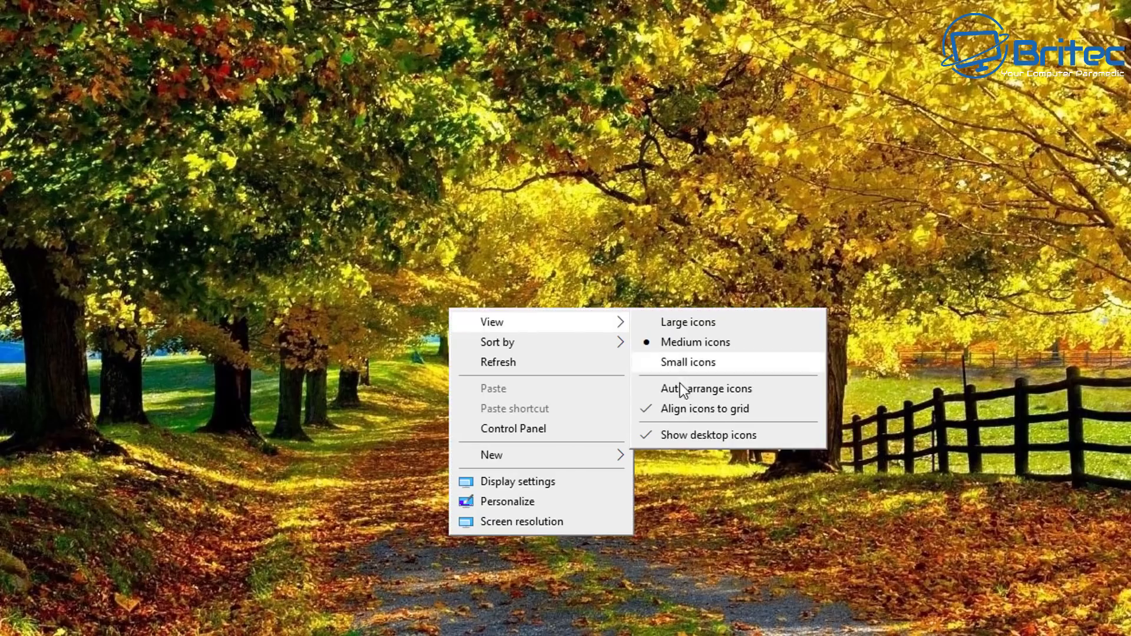
Step: Create a desktop shortcut targeting explorer.exe shell:::{BB06C0E4-D293-4f75-8A90-CB05B6477EEE}, naming it System
{"action": "mouse_move", "coordinate": [560, 456]}
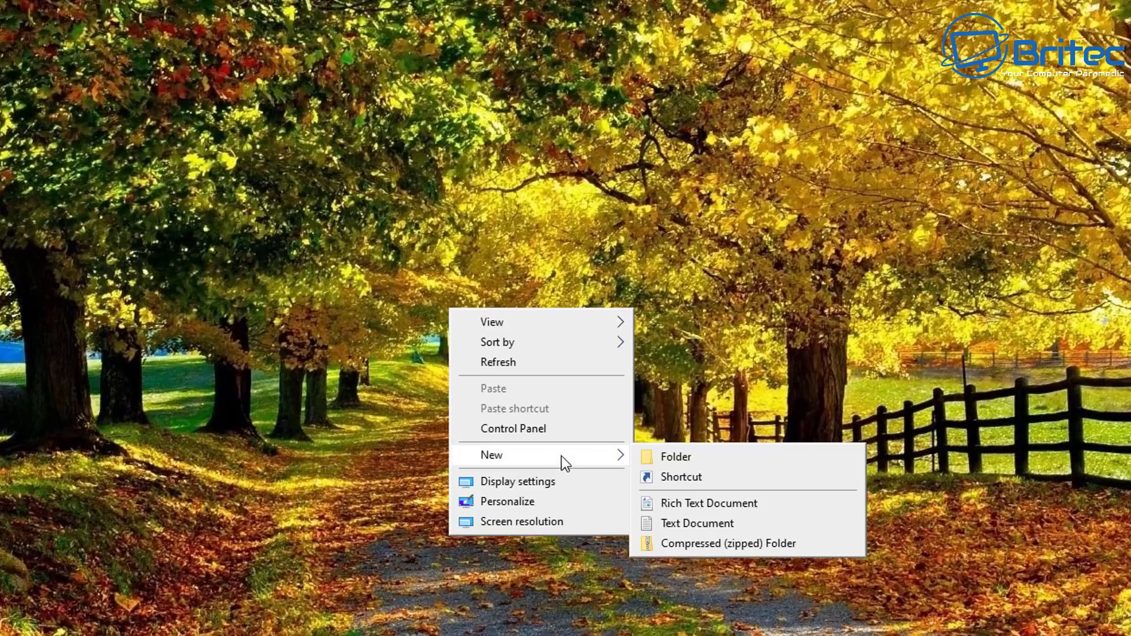
{"action": "left_click", "coordinate": [708, 480]}
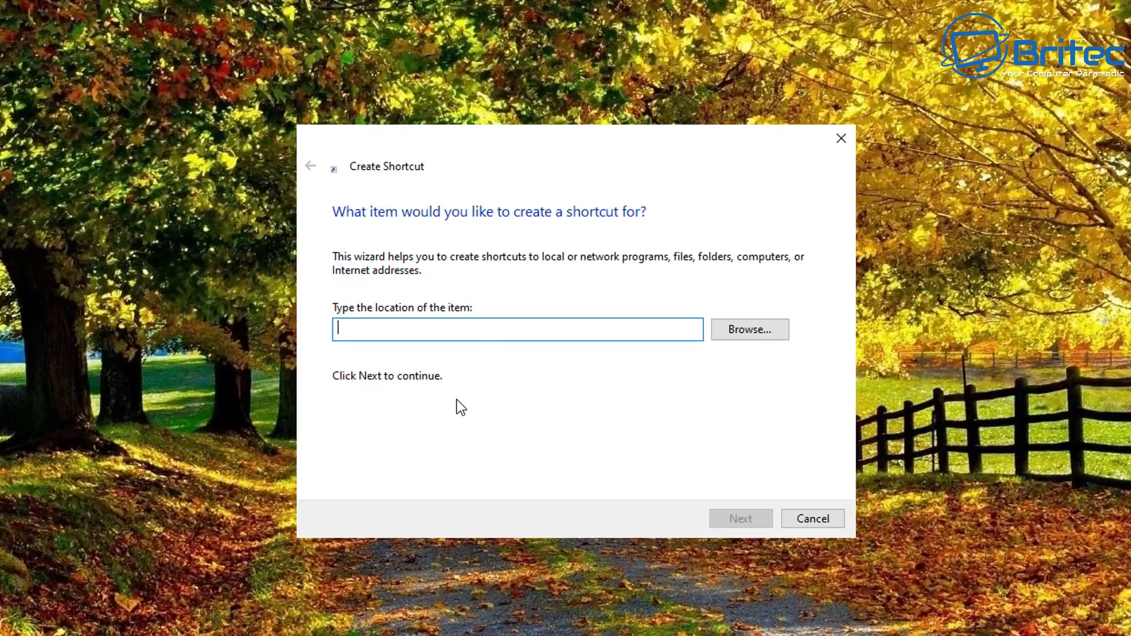
{"action": "right_click", "coordinate": [424, 328]}
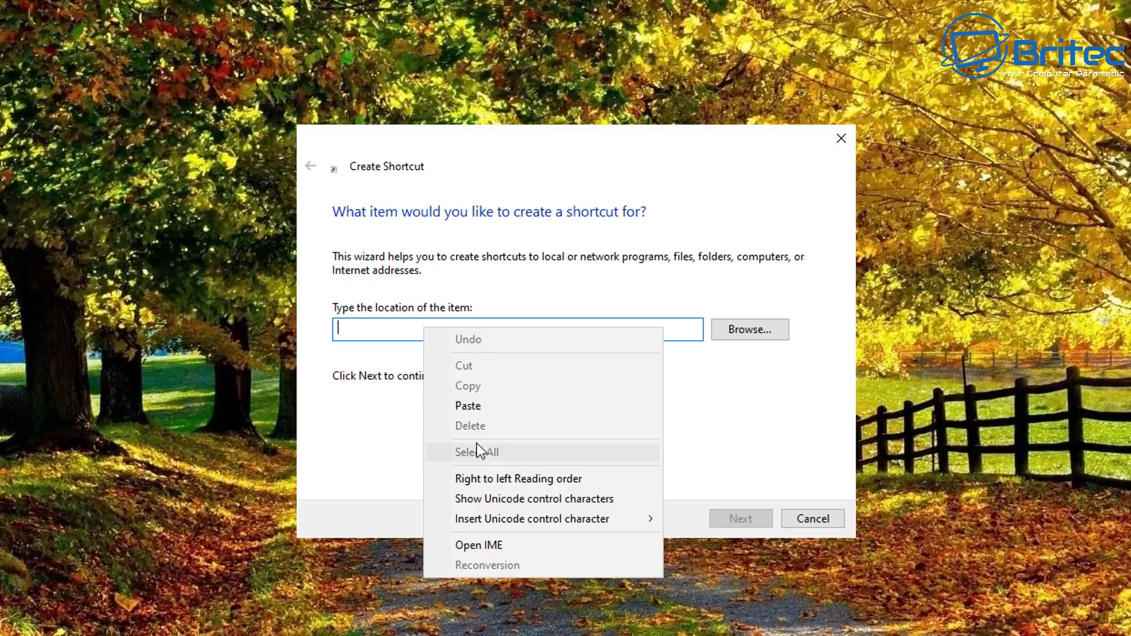
{"action": "left_click", "coordinate": [483, 406]}
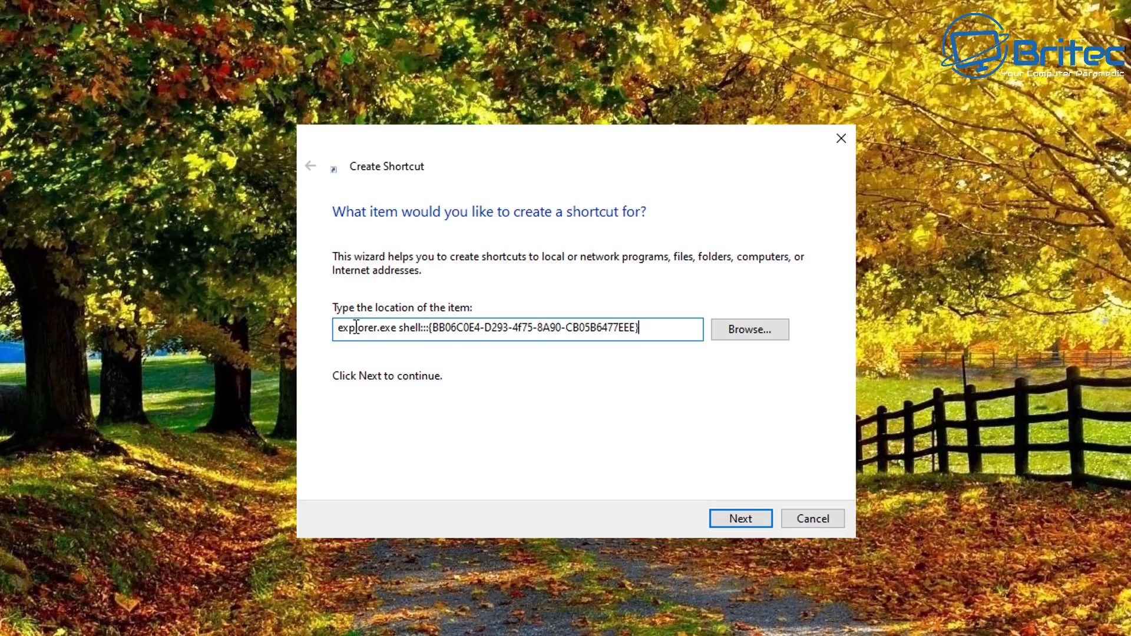
{"action": "left_click", "coordinate": [745, 523]}
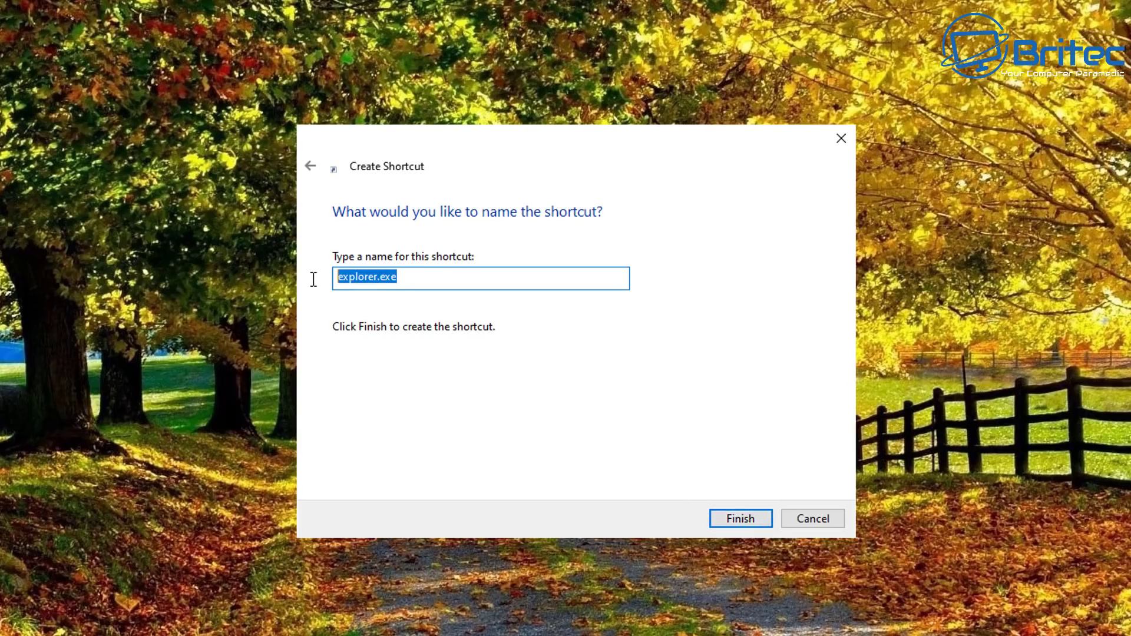
{"action": "type", "text": "Syst"}
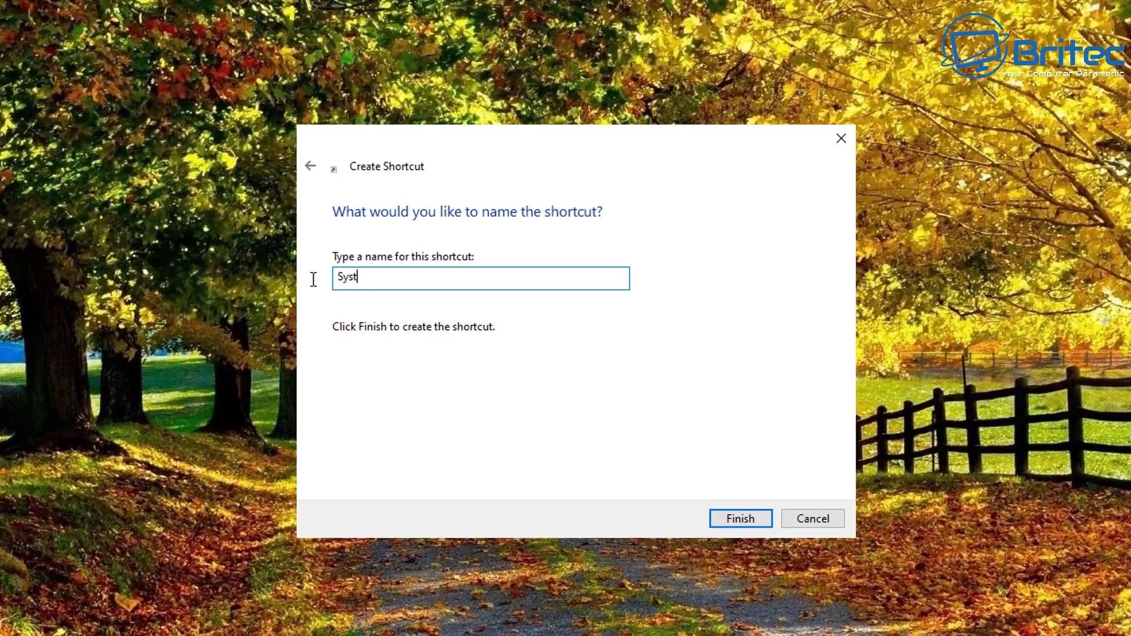
{"action": "type", "text": "em"}
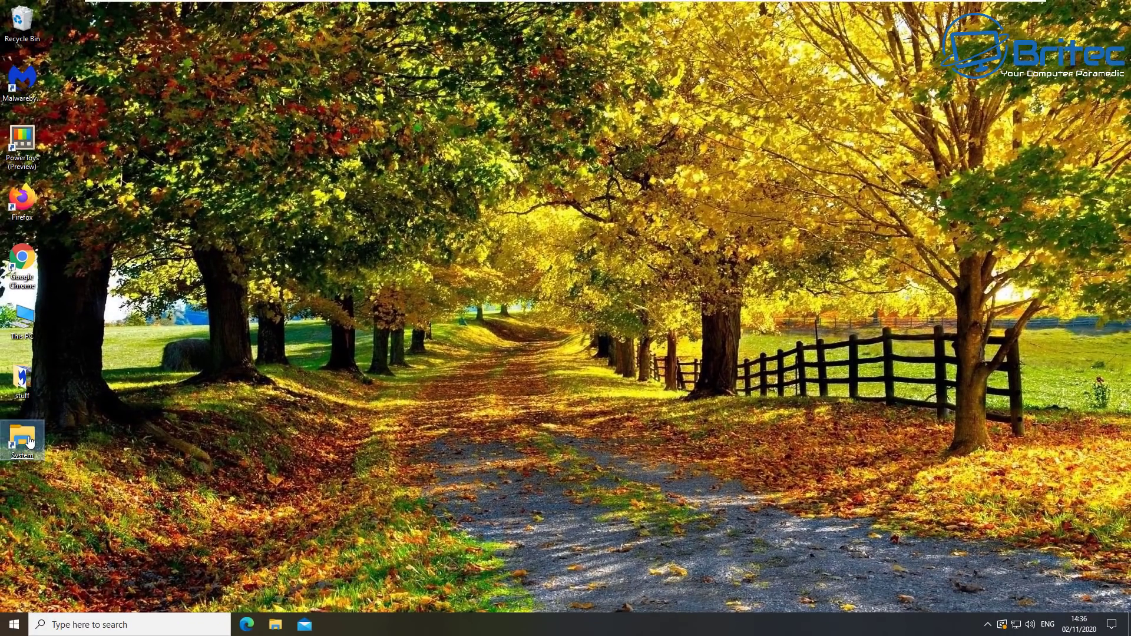
{"action": "double_click", "coordinate": [26, 439]}
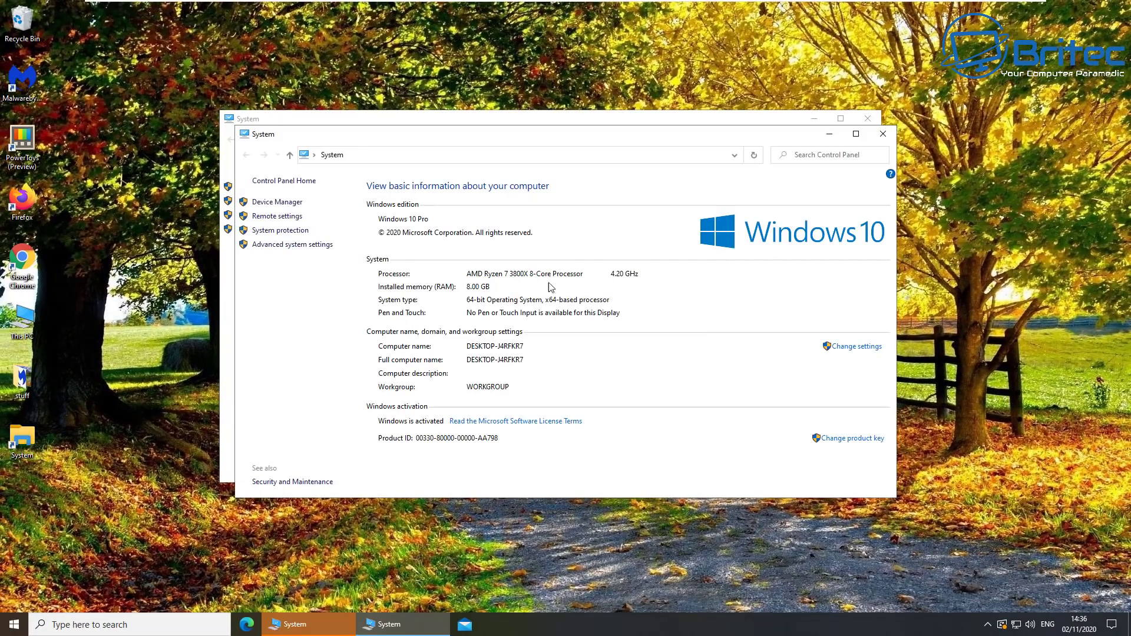
{"action": "left_click", "coordinate": [867, 129]}
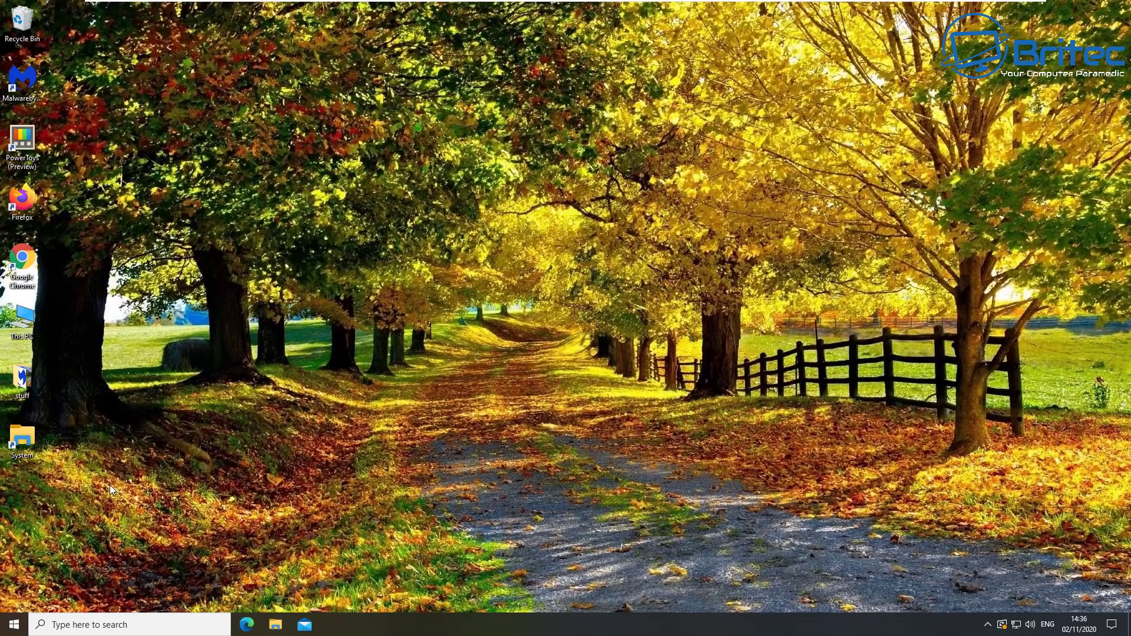
{"action": "left_click", "coordinate": [25, 439]}
{"action": "double_click", "coordinate": [26, 439]}
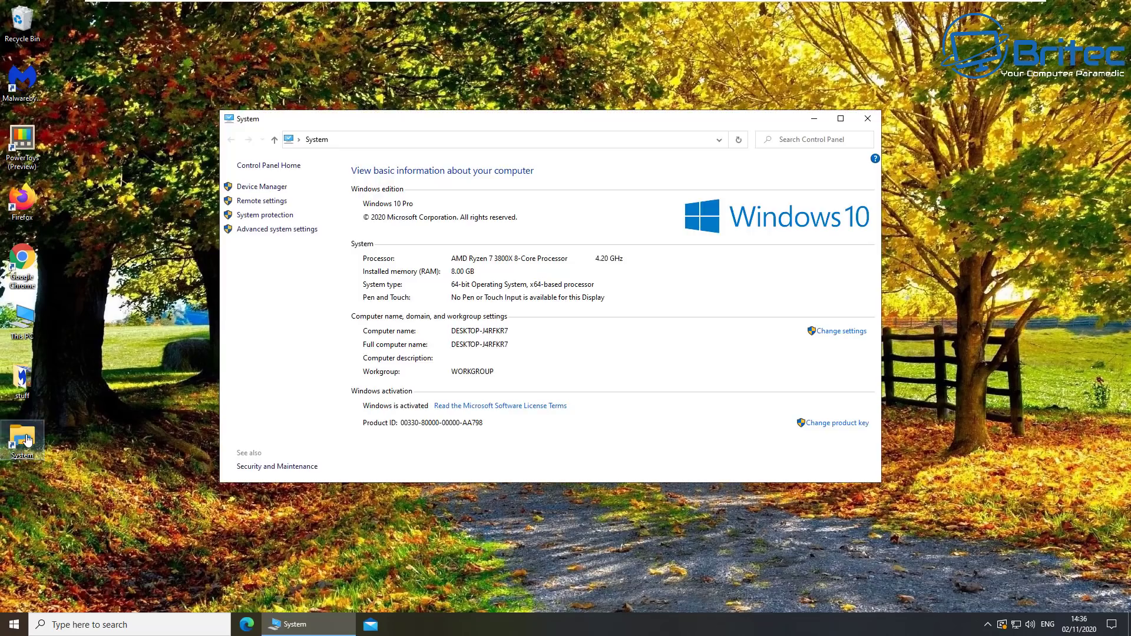
{"action": "left_click", "coordinate": [866, 121]}
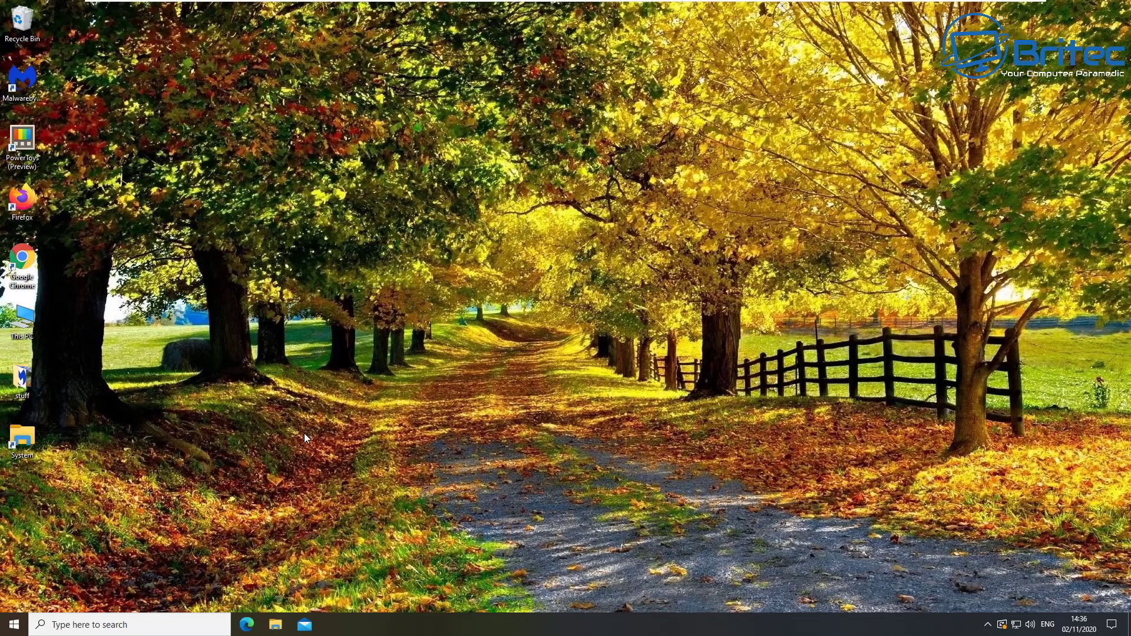
Step: Move the System shortcut to mid-desktop and open Change Icon from its Properties
{"action": "left_click_drag", "start_coordinate": [23, 438], "coordinate": [548, 266]}
{"action": "right_click", "coordinate": [548, 266]}
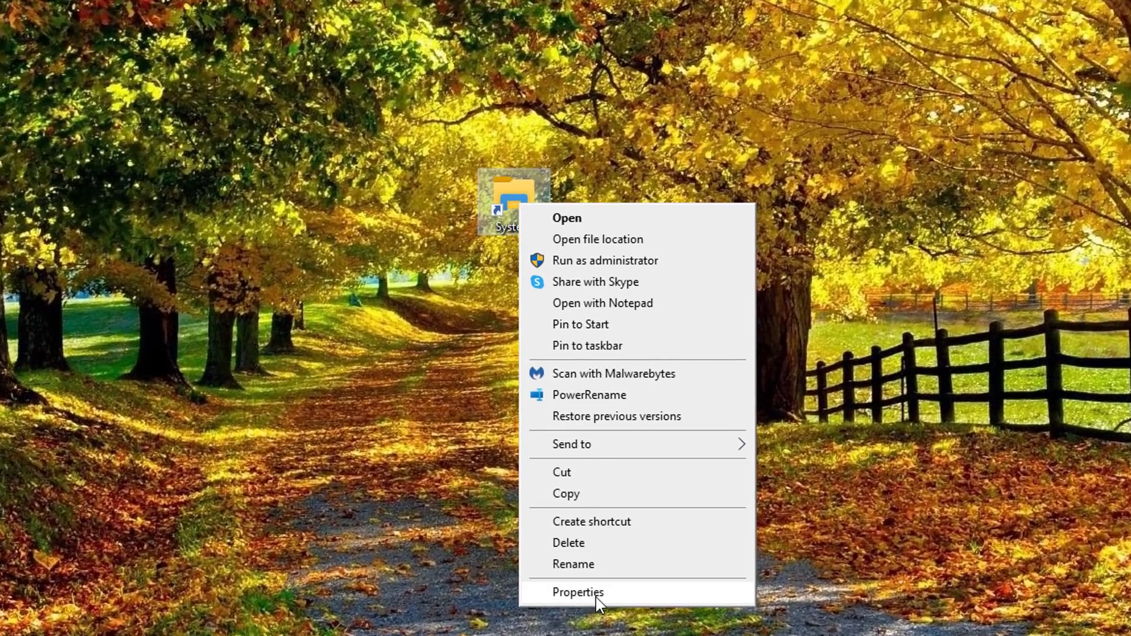
{"action": "left_click", "coordinate": [596, 595]}
{"action": "left_click_drag", "start_coordinate": [682, 221], "coordinate": [489, 59]}
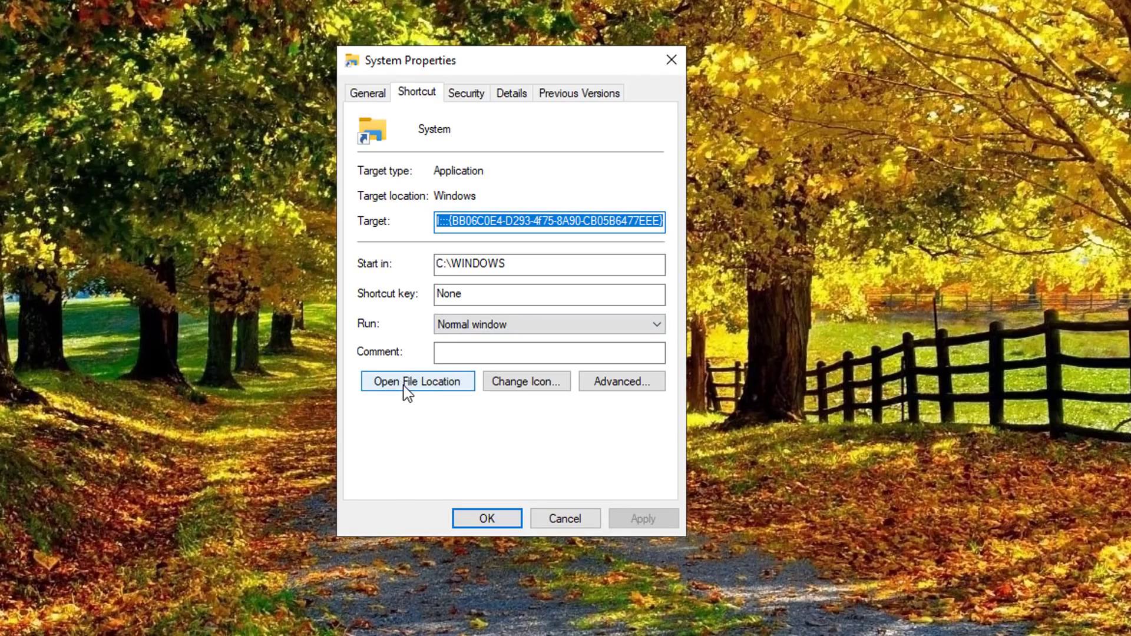
{"action": "left_click", "coordinate": [520, 383]}
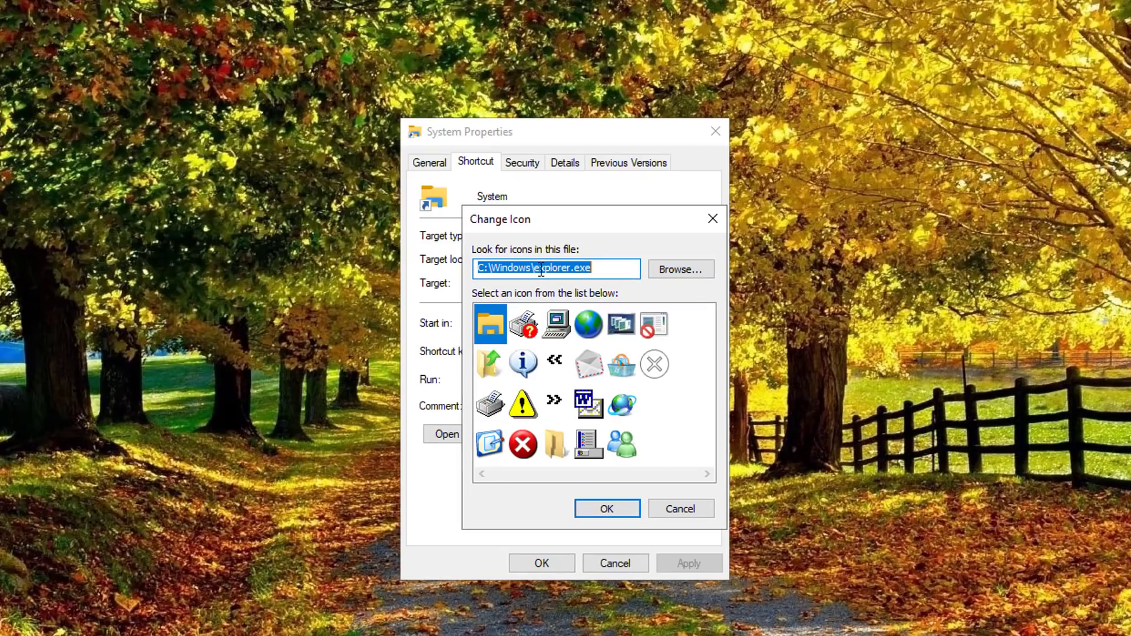
Step: Browse to C:\Windows\System32\shell32.dll as the icon source
{"action": "left_click", "coordinate": [687, 269]}
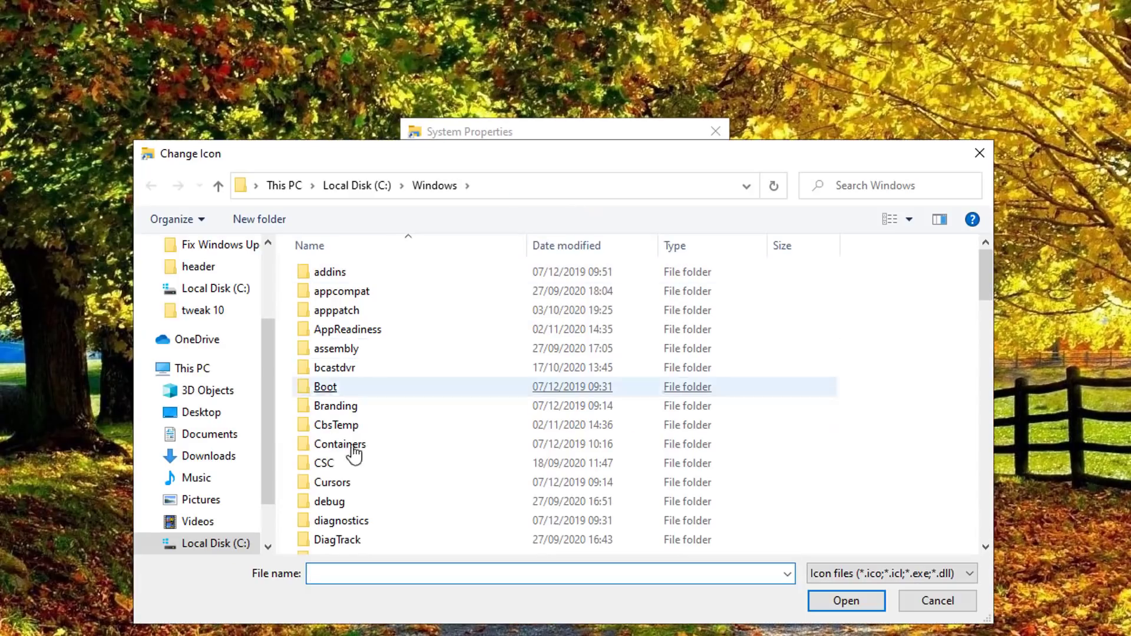
{"action": "scroll", "coordinate": [354, 471], "scroll_direction": "down", "scroll_amount": 15}
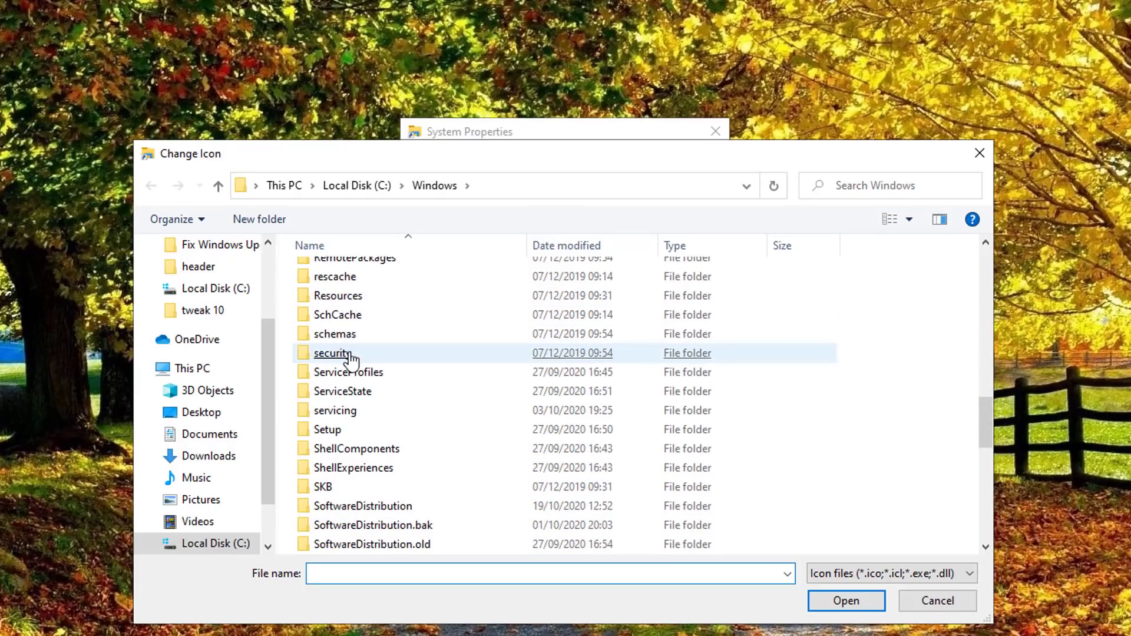
{"action": "scroll", "coordinate": [352, 468], "scroll_direction": "down", "scroll_amount": 3}
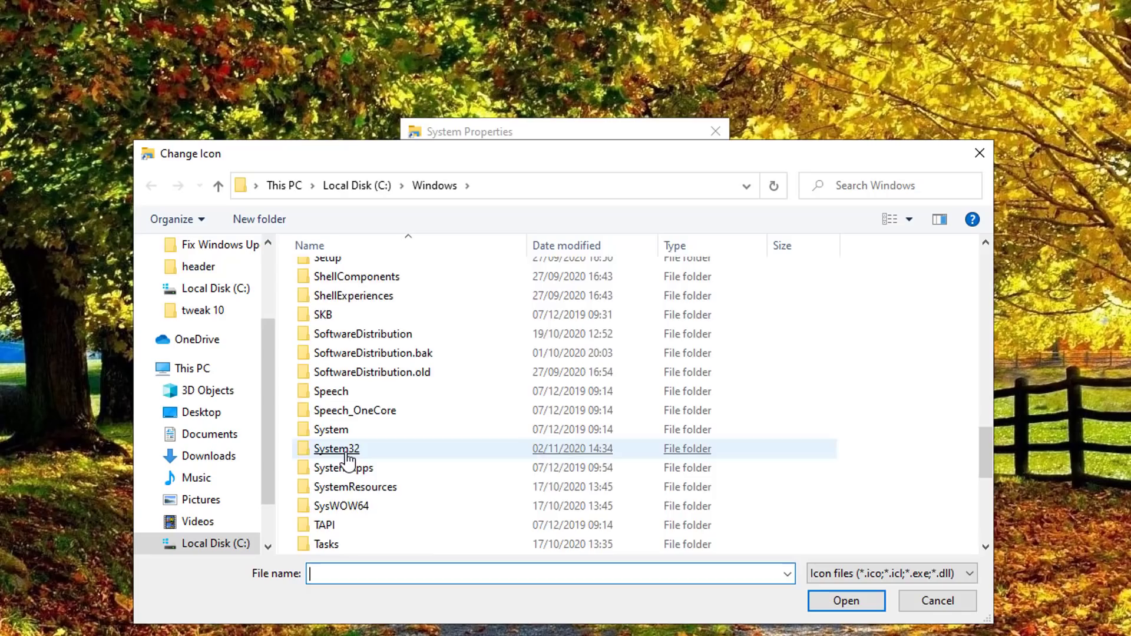
{"action": "double_click", "coordinate": [346, 453]}
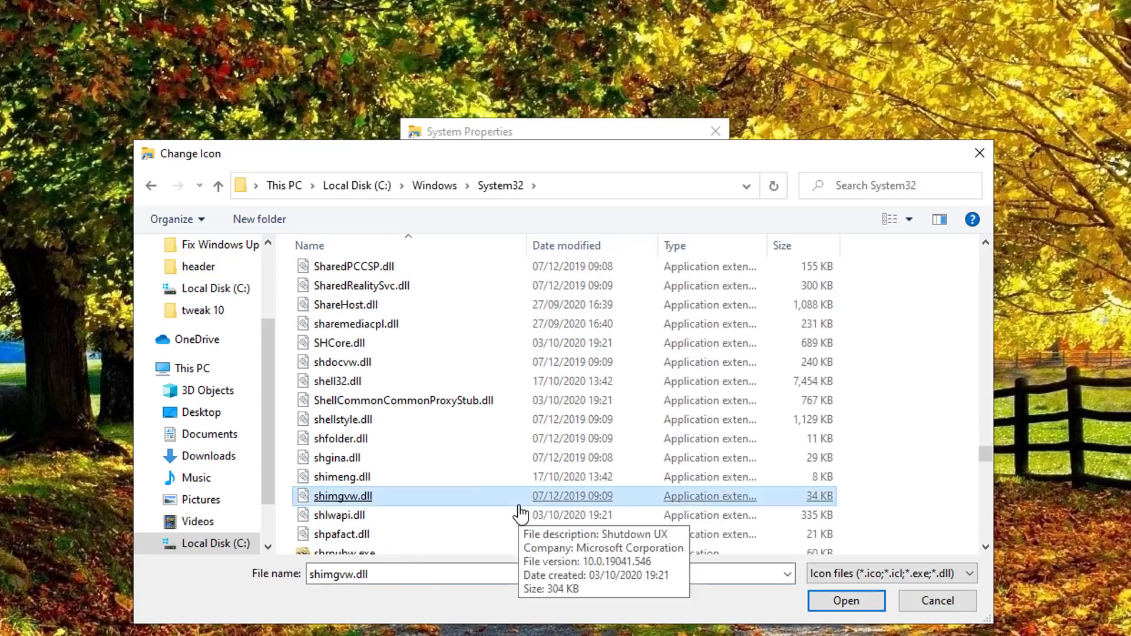
{"action": "left_click", "coordinate": [347, 419]}
{"action": "left_click", "coordinate": [337, 383]}
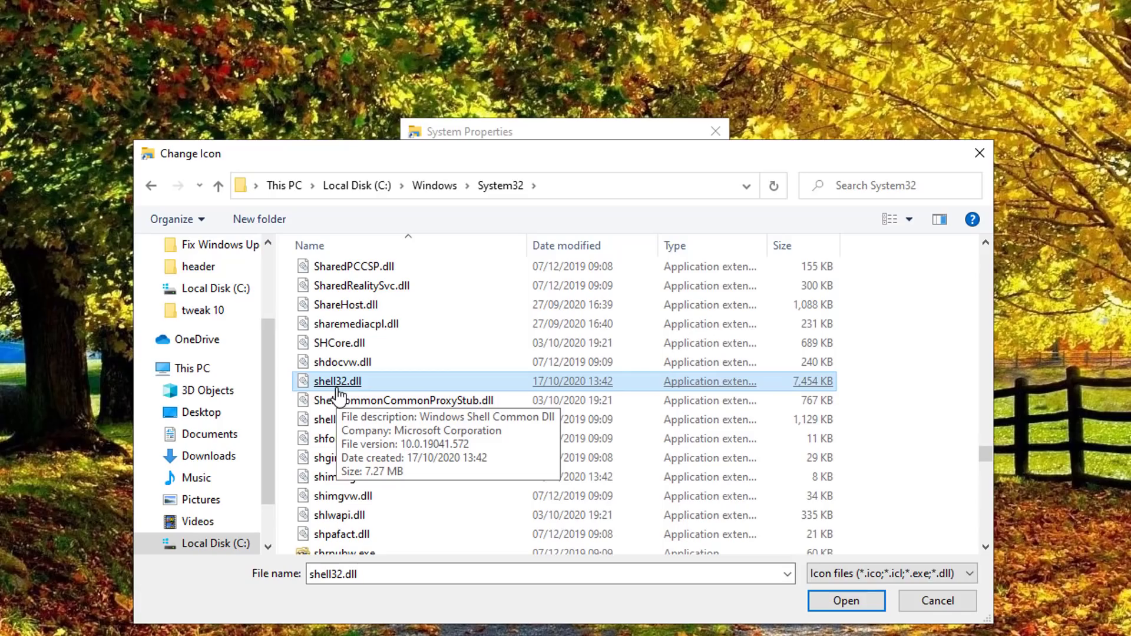
{"action": "double_click", "coordinate": [337, 388]}
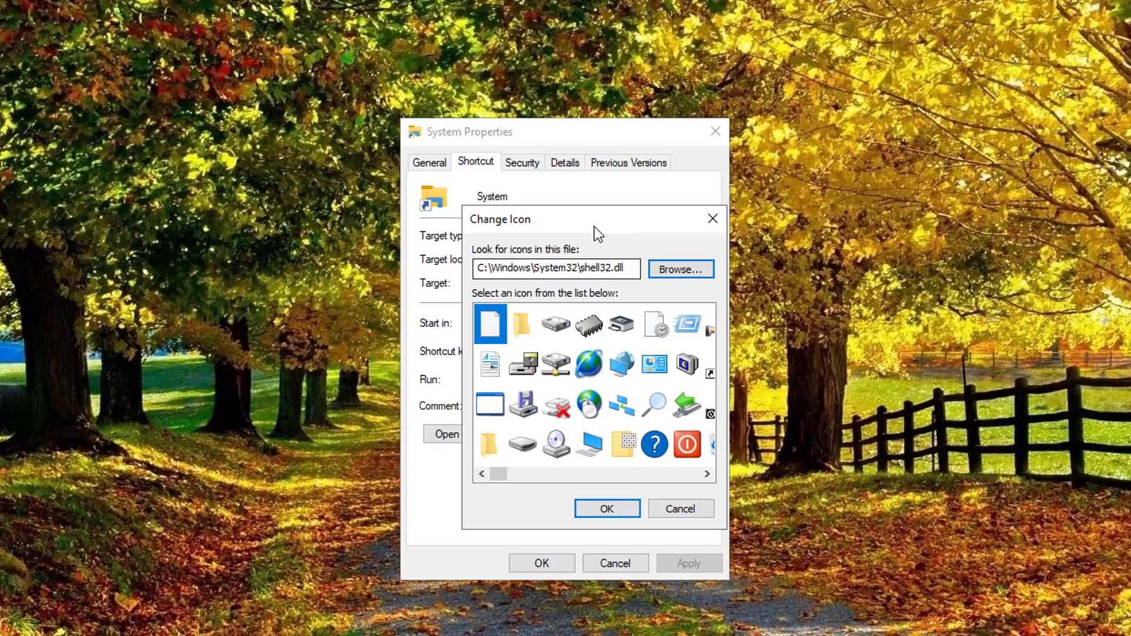
Step: Scroll through the shell32.dll icons and pick the gear icon for the System shortcut
{"action": "left_click_drag", "start_coordinate": [593, 218], "coordinate": [546, 199]}
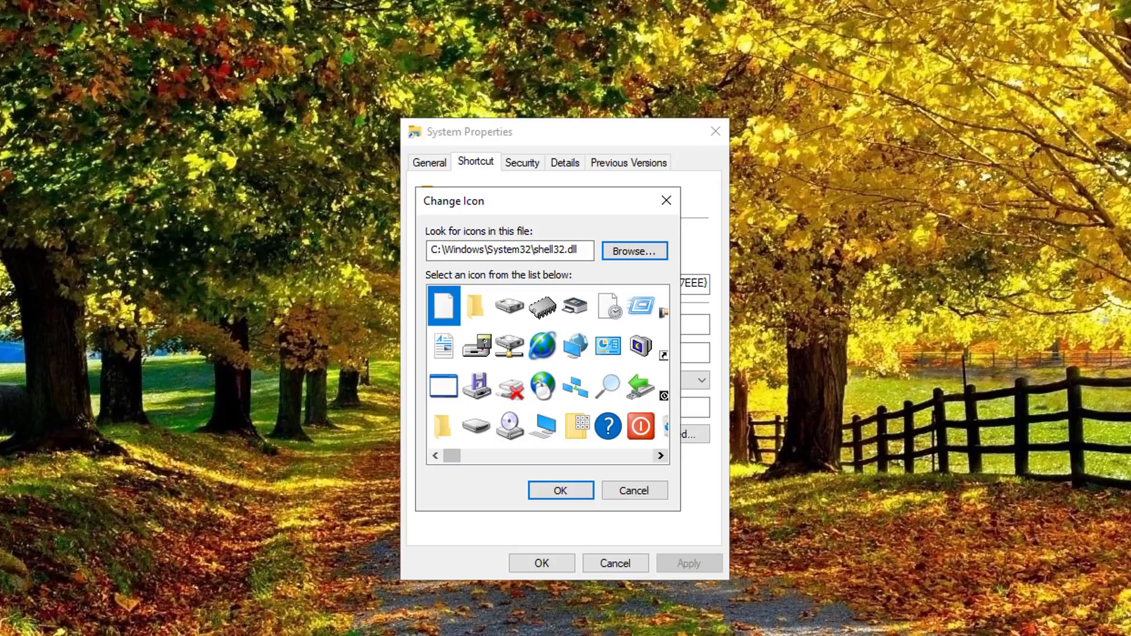
{"action": "left_click", "coordinate": [660, 455]}
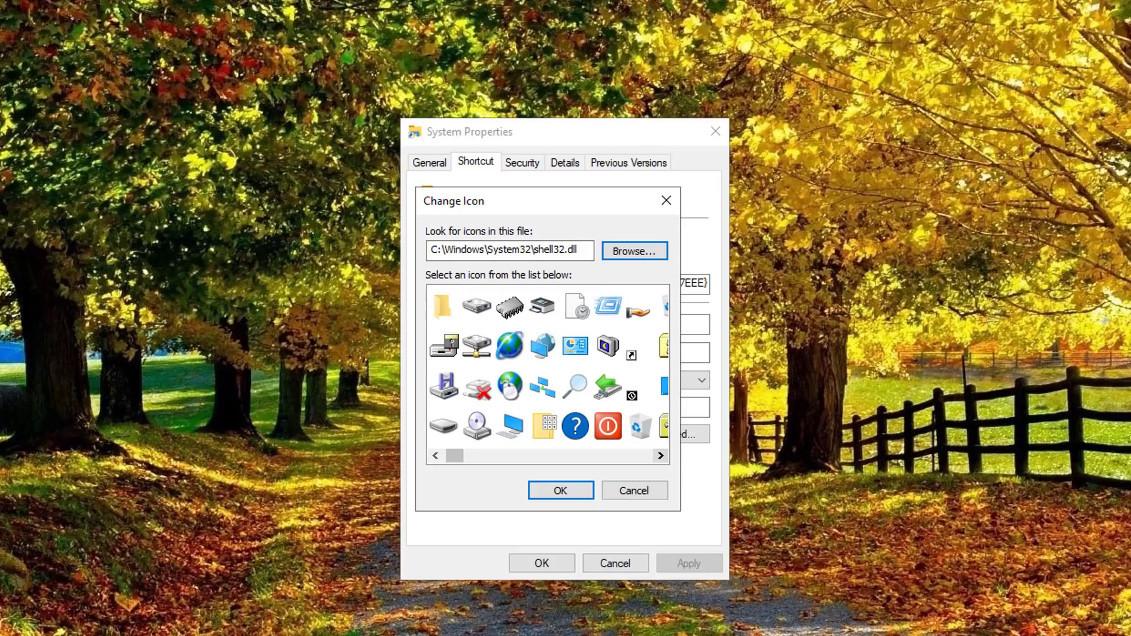
{"action": "left_click", "coordinate": [660, 456]}
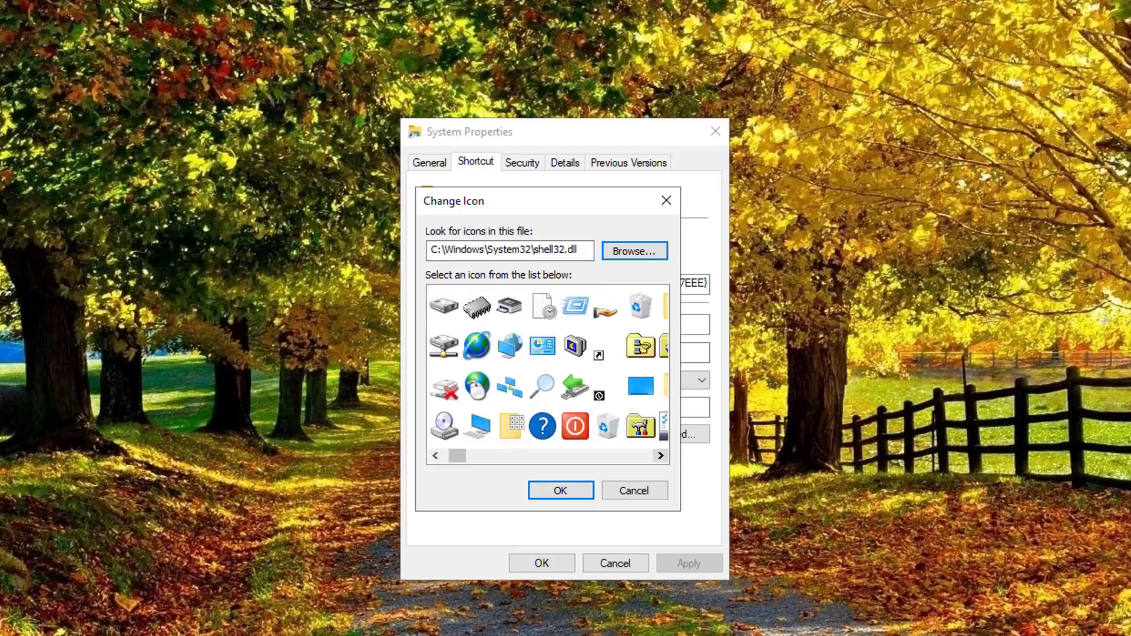
{"action": "left_click", "coordinate": [661, 456]}
{"action": "left_click", "coordinate": [660, 455]}
{"action": "left_click", "coordinate": [660, 455]}
{"action": "left_click", "coordinate": [660, 455]}
{"action": "left_click", "coordinate": [660, 455]}
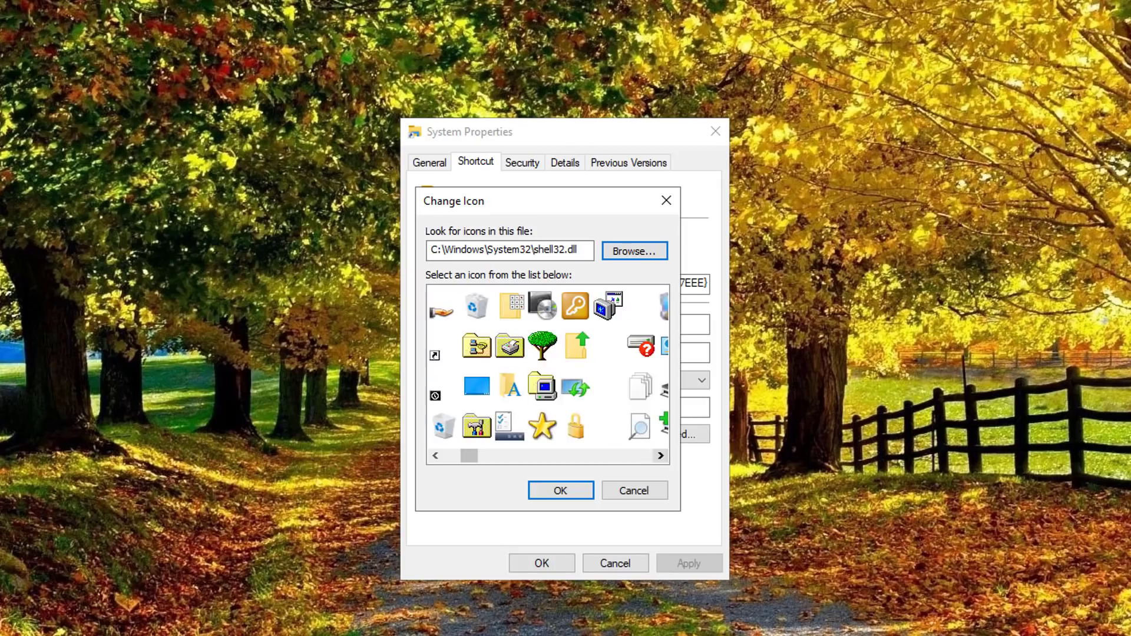
{"action": "left_click", "coordinate": [660, 455]}
{"action": "left_click", "coordinate": [660, 455]}
{"action": "left_click", "coordinate": [660, 456]}
{"action": "left_click", "coordinate": [660, 456]}
{"action": "left_click", "coordinate": [660, 456]}
{"action": "left_click", "coordinate": [660, 455]}
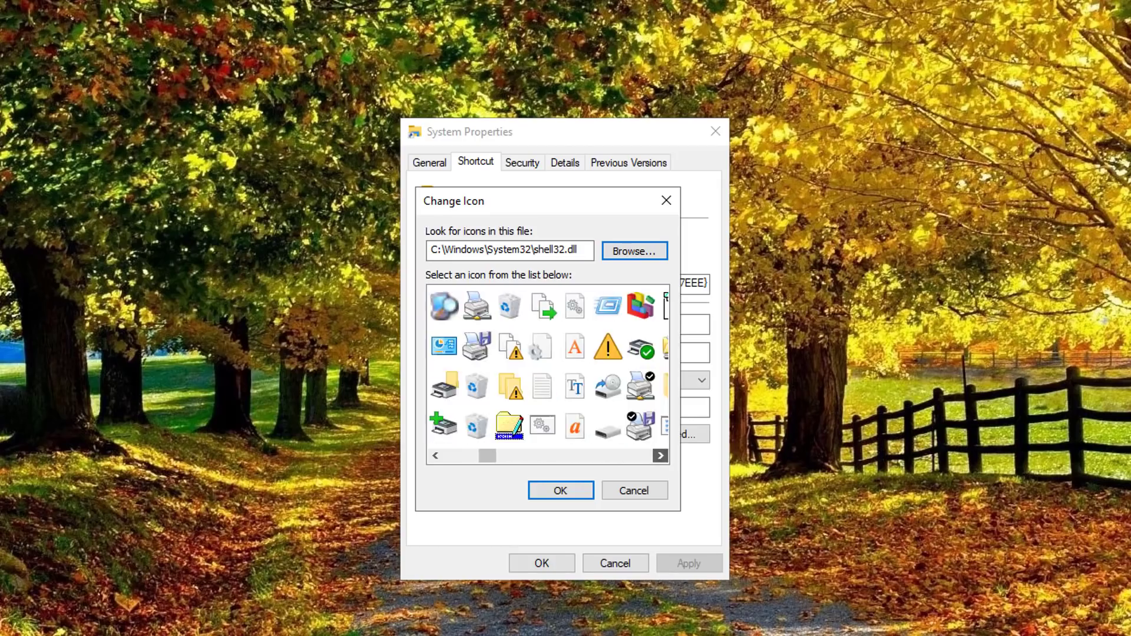
{"action": "left_click", "coordinate": [661, 455]}
{"action": "left_click", "coordinate": [660, 455]}
{"action": "left_click", "coordinate": [660, 455]}
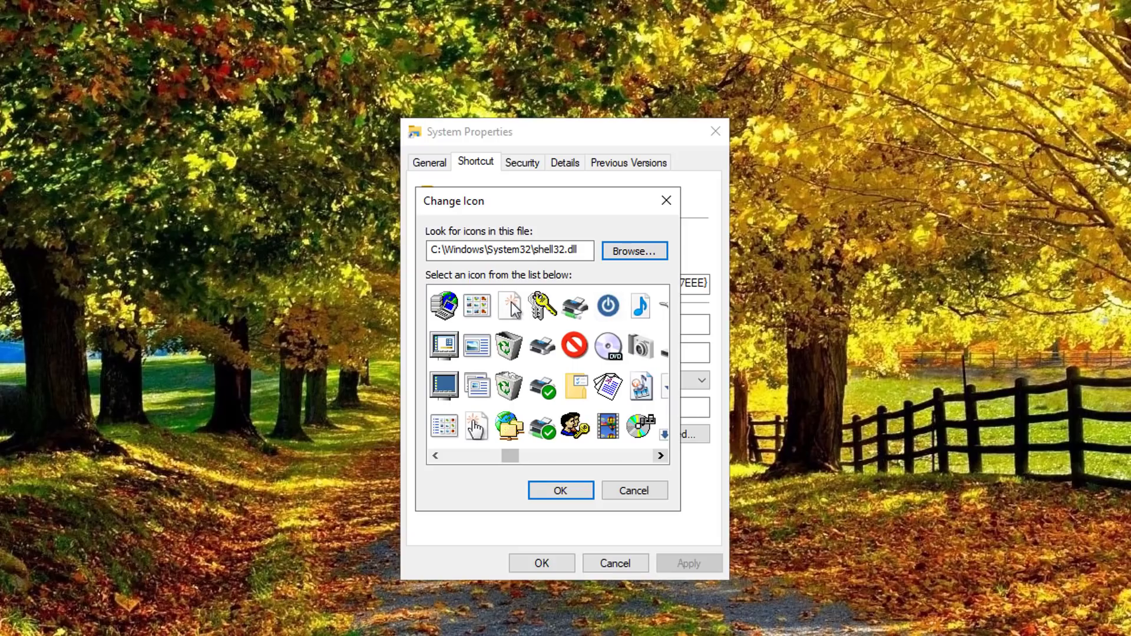
{"action": "left_click", "coordinate": [660, 455]}
{"action": "left_click", "coordinate": [661, 455]}
{"action": "left_click", "coordinate": [660, 455]}
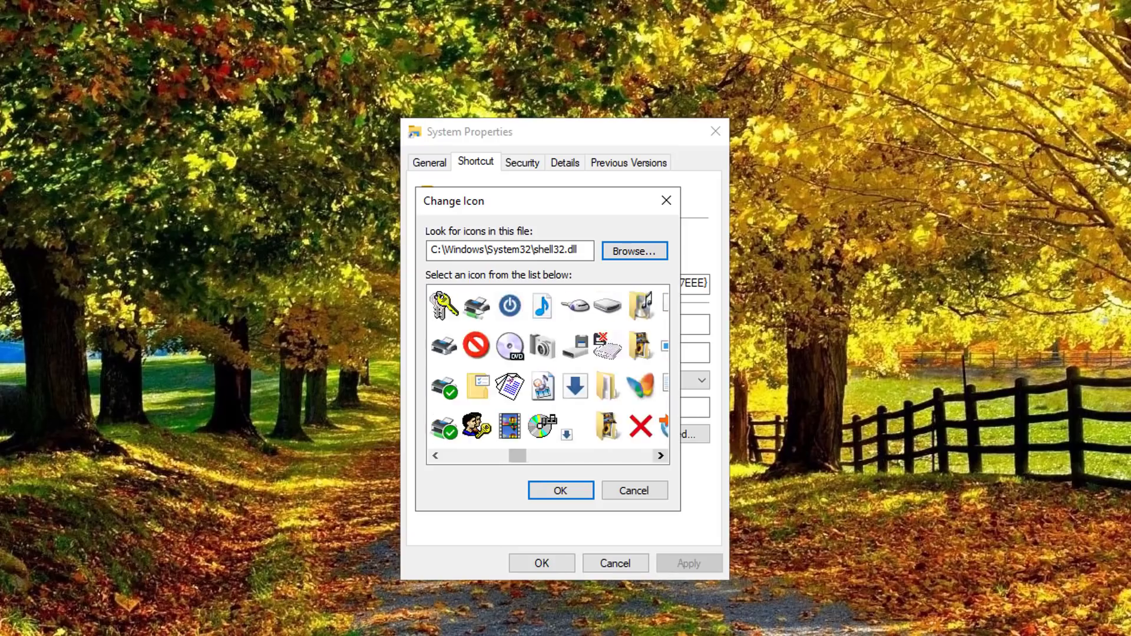
{"action": "left_click", "coordinate": [661, 455]}
{"action": "left_click", "coordinate": [660, 455]}
{"action": "left_click", "coordinate": [660, 455]}
{"action": "left_click", "coordinate": [660, 455]}
{"action": "left_click", "coordinate": [660, 455]}
{"action": "left_click", "coordinate": [661, 455]}
{"action": "left_click", "coordinate": [660, 456]}
{"action": "left_click", "coordinate": [661, 455]}
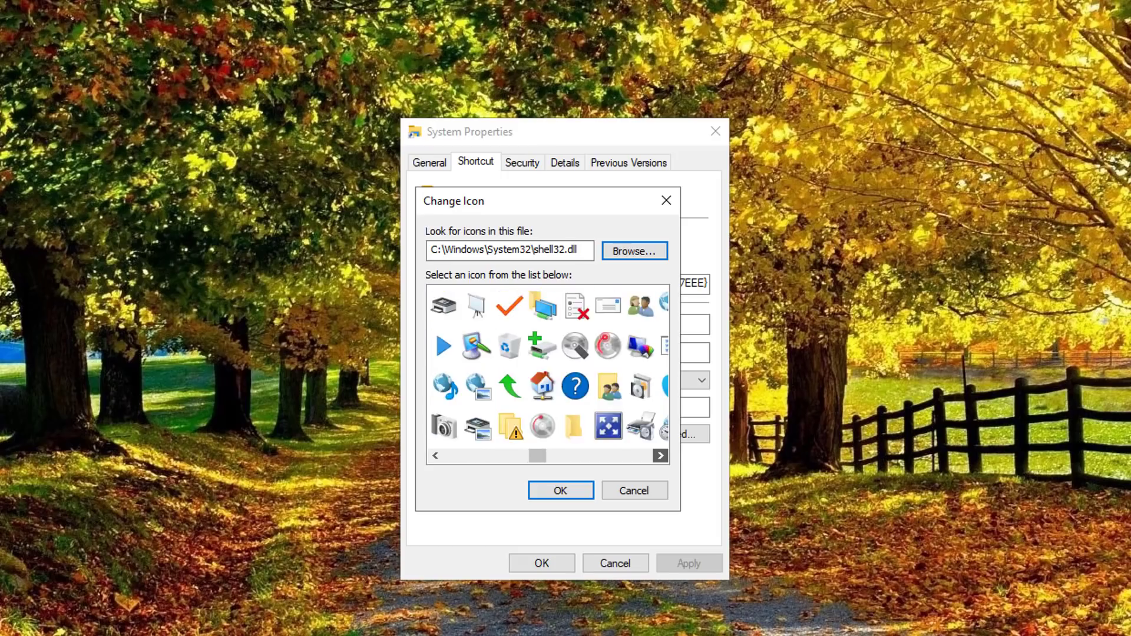
{"action": "left_click", "coordinate": [660, 455]}
{"action": "left_click", "coordinate": [660, 455]}
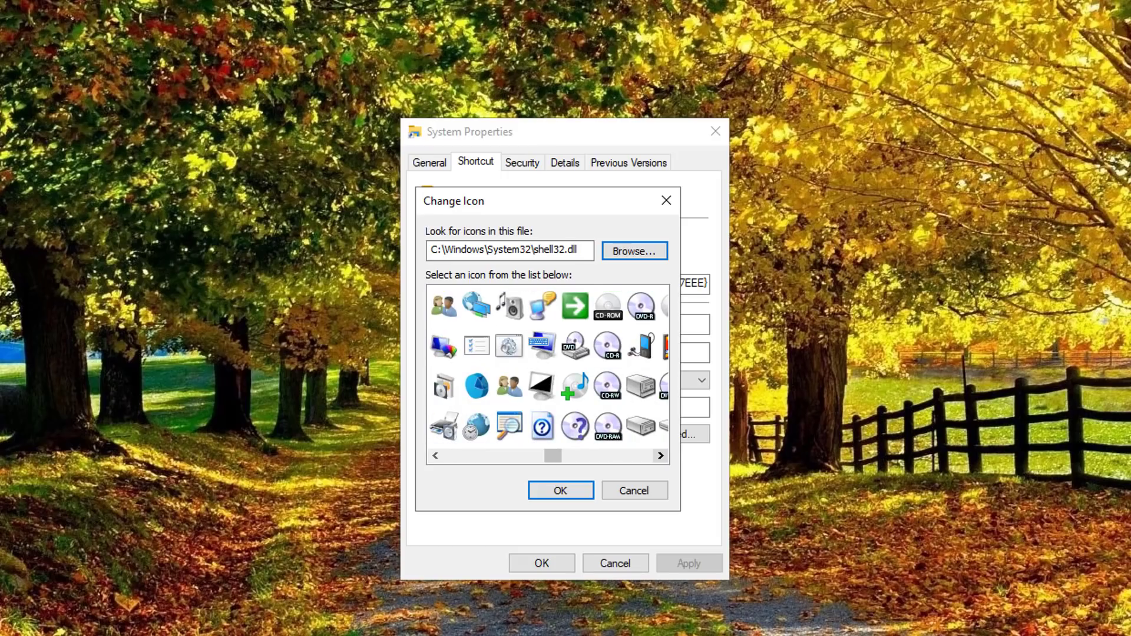
{"action": "left_click", "coordinate": [508, 346]}
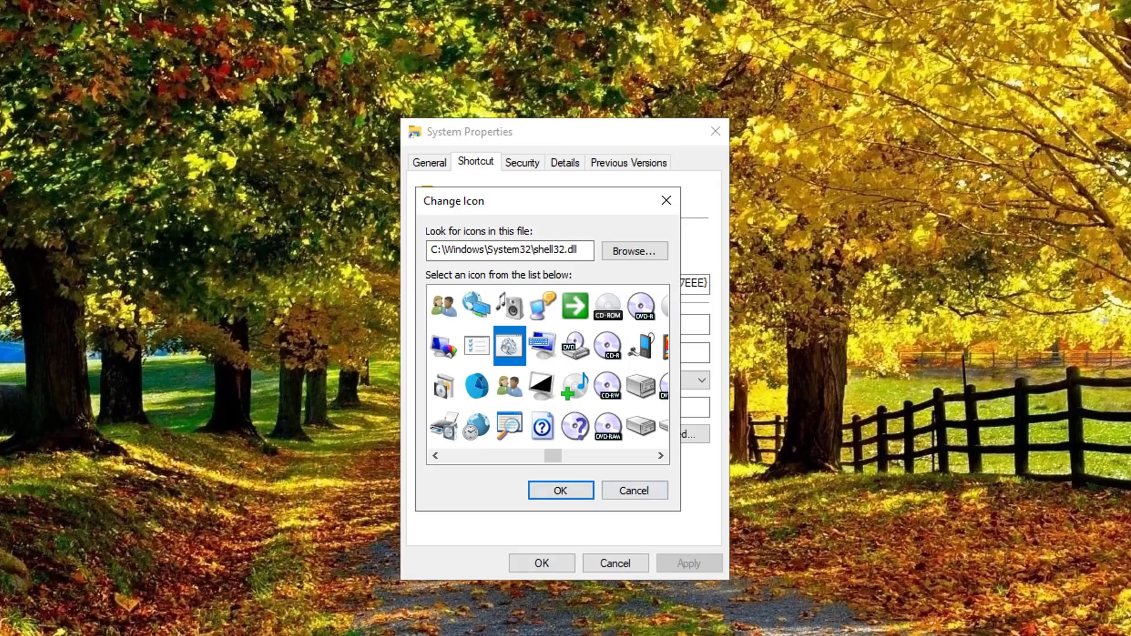
Step: Confirm the gear icon and apply it to the System shortcut, closing Properties
{"action": "key", "text": "Return"}
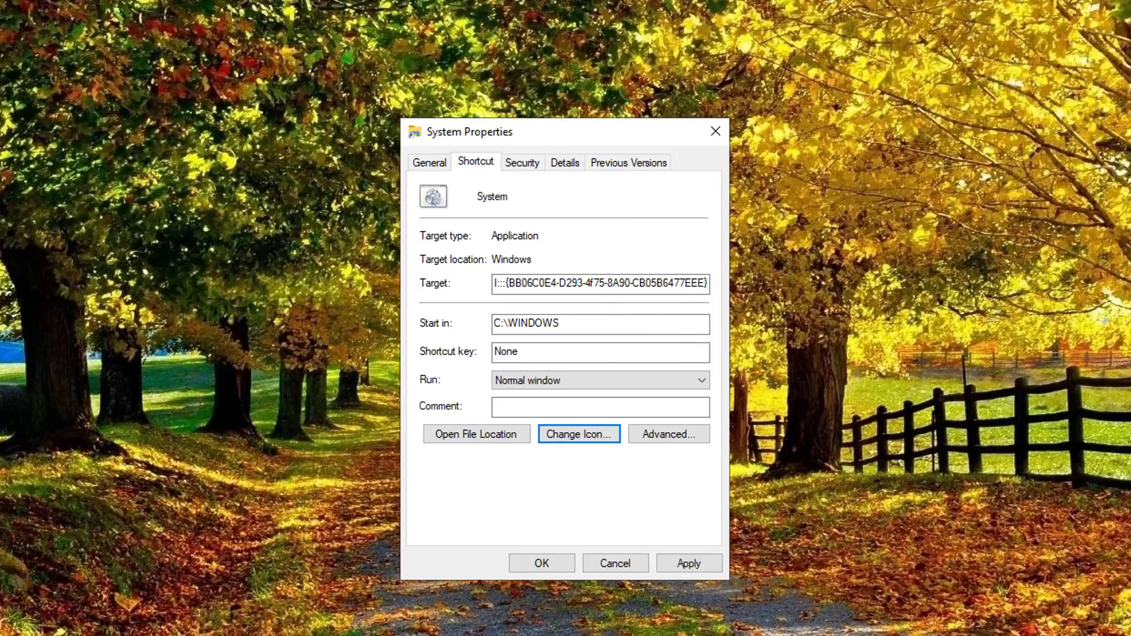
{"action": "key", "text": "alt+a"}
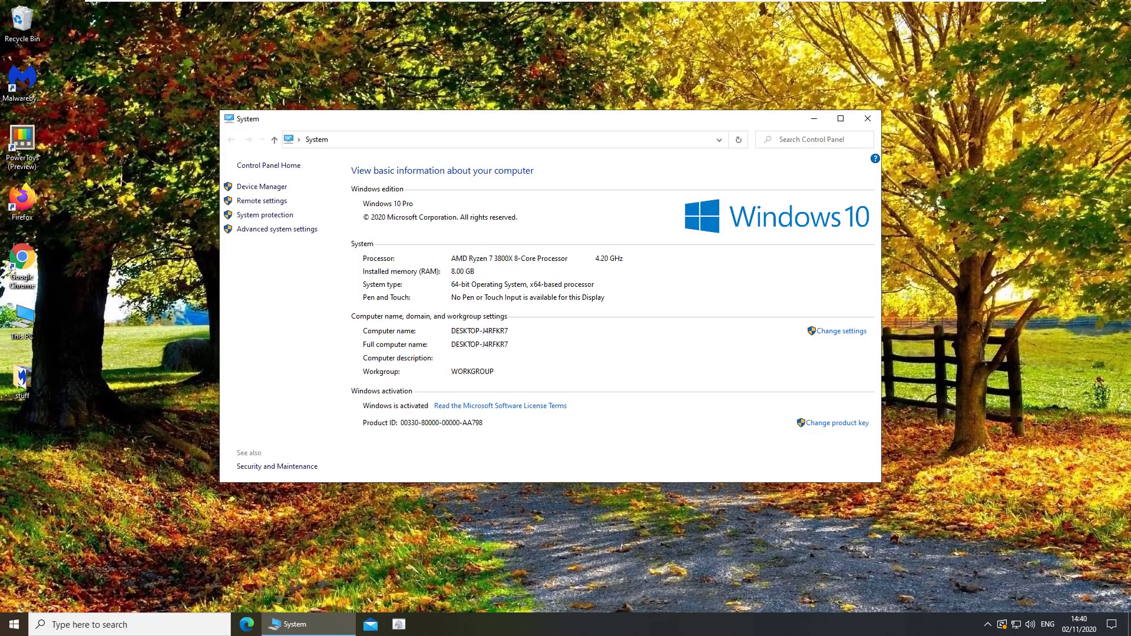
Step: Close the System window and relaunch it from the desktop System shortcut
{"action": "left_click", "coordinate": [867, 119]}
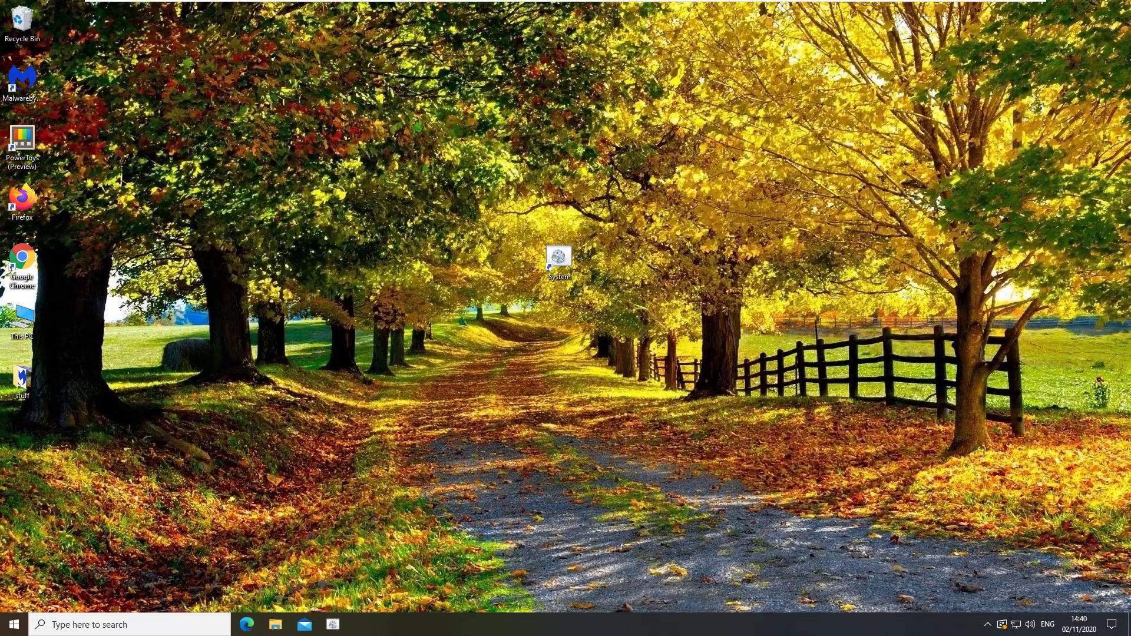
{"action": "left_click", "coordinate": [559, 262]}
{"action": "left_click", "coordinate": [558, 259]}
{"action": "key", "text": "Return"}
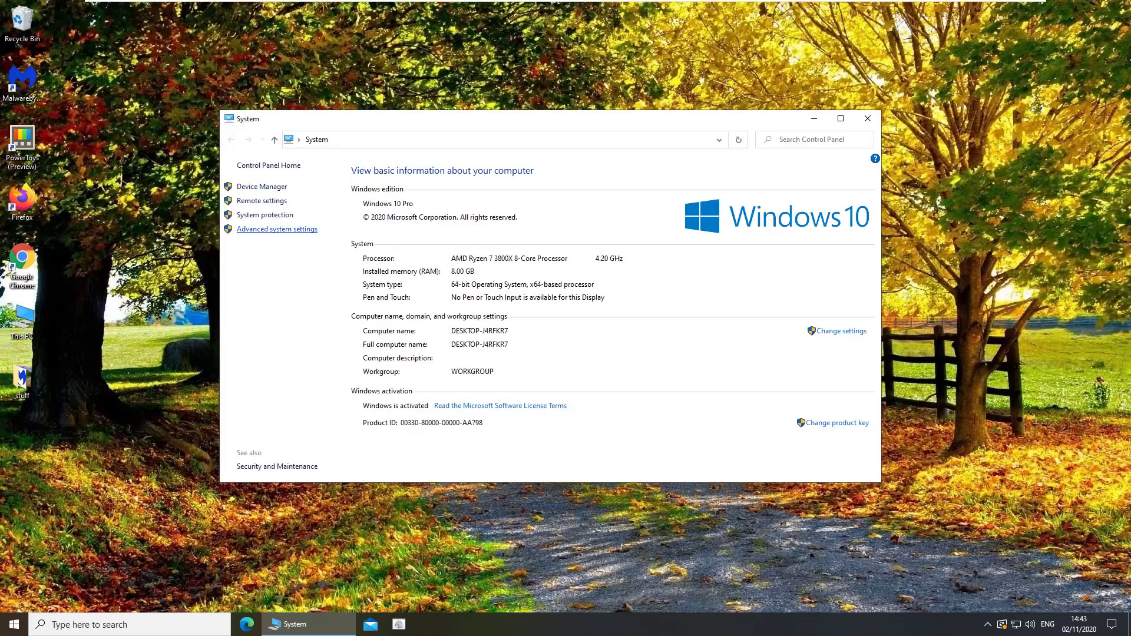
Step: Open Advanced system settings, then close it and the System window
{"action": "left_click", "coordinate": [277, 229]}
{"action": "left_click_drag", "start_coordinate": [266, 130], "coordinate": [526, 188]}
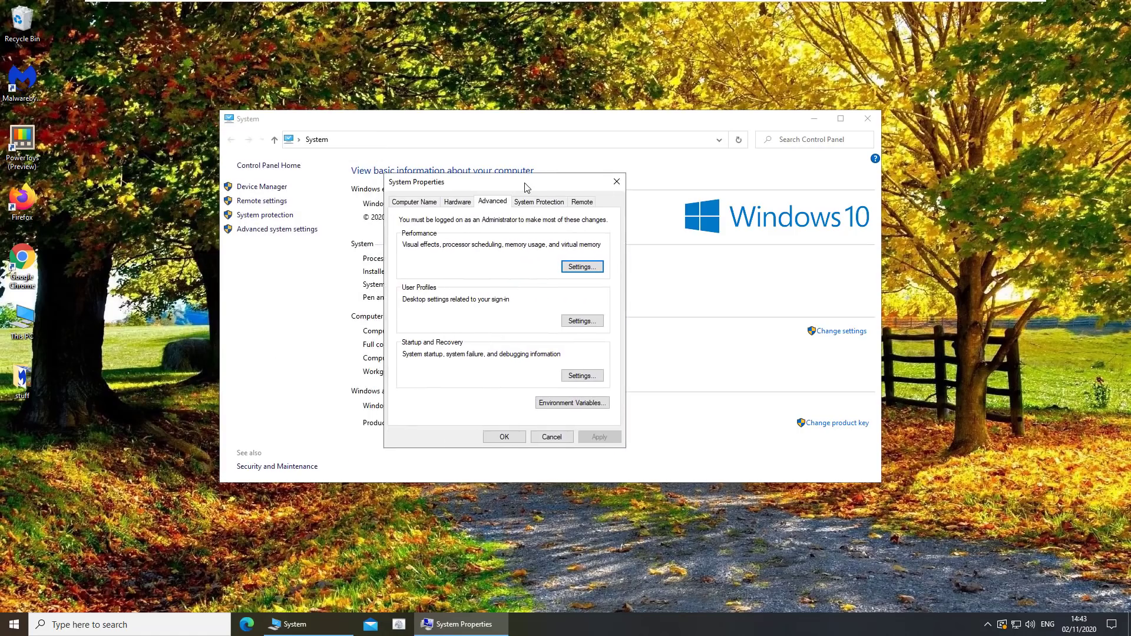
{"action": "key", "text": "Escape"}
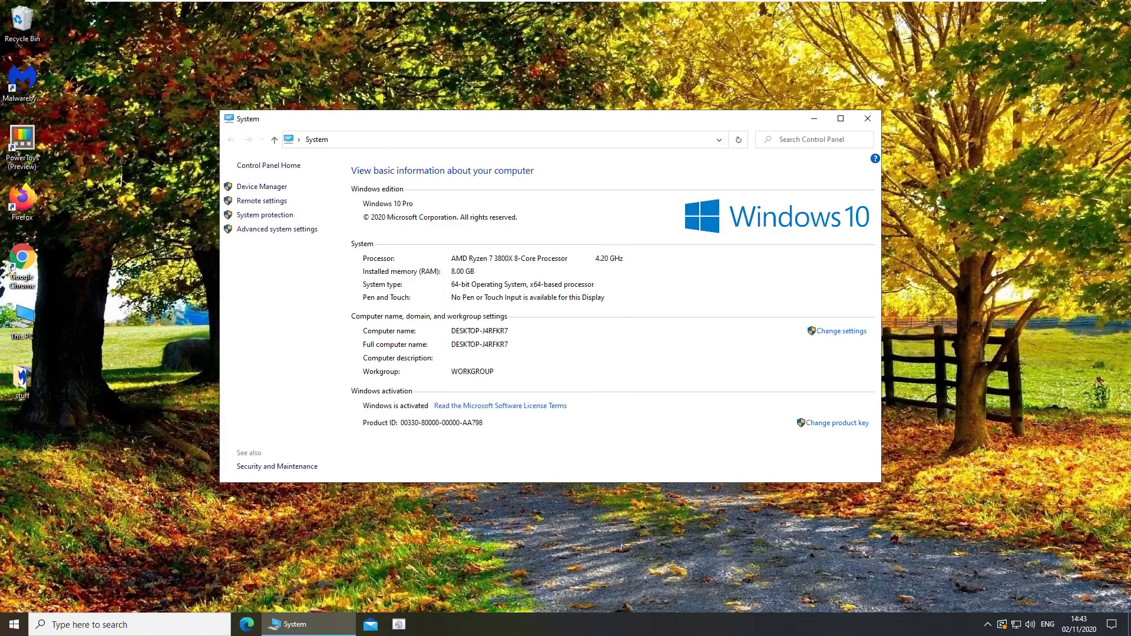
{"action": "left_click", "coordinate": [867, 119]}
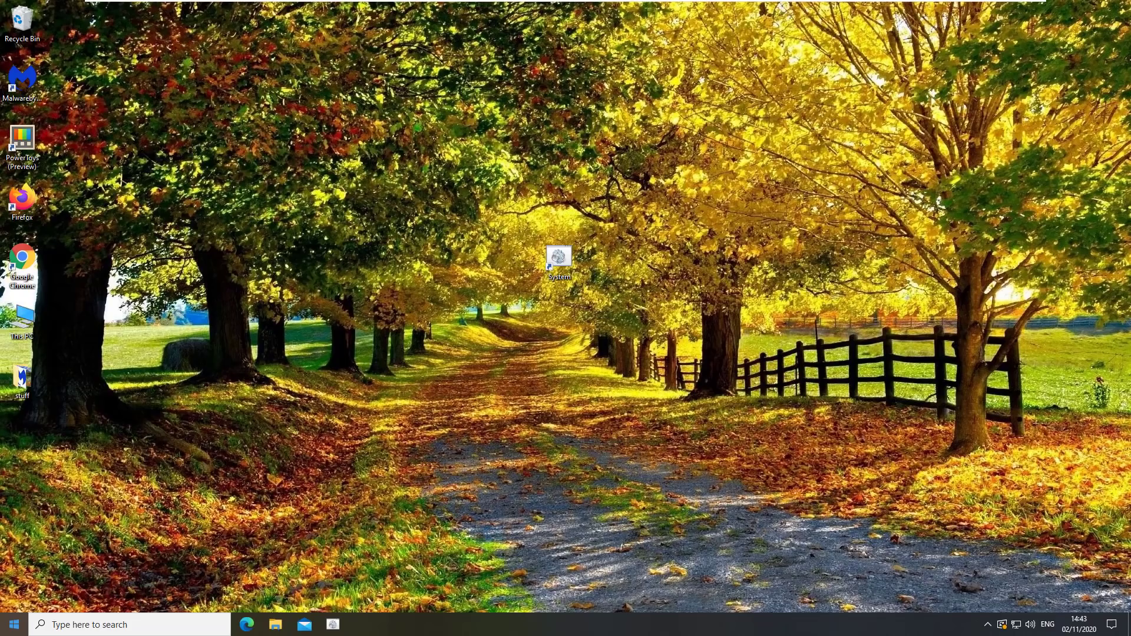
Step: Open Settings About from the Start right-click menu, then open and close Advanced system settings and Device Manager
{"action": "right_click", "coordinate": [14, 624]}
{"action": "key", "text": "Return"}
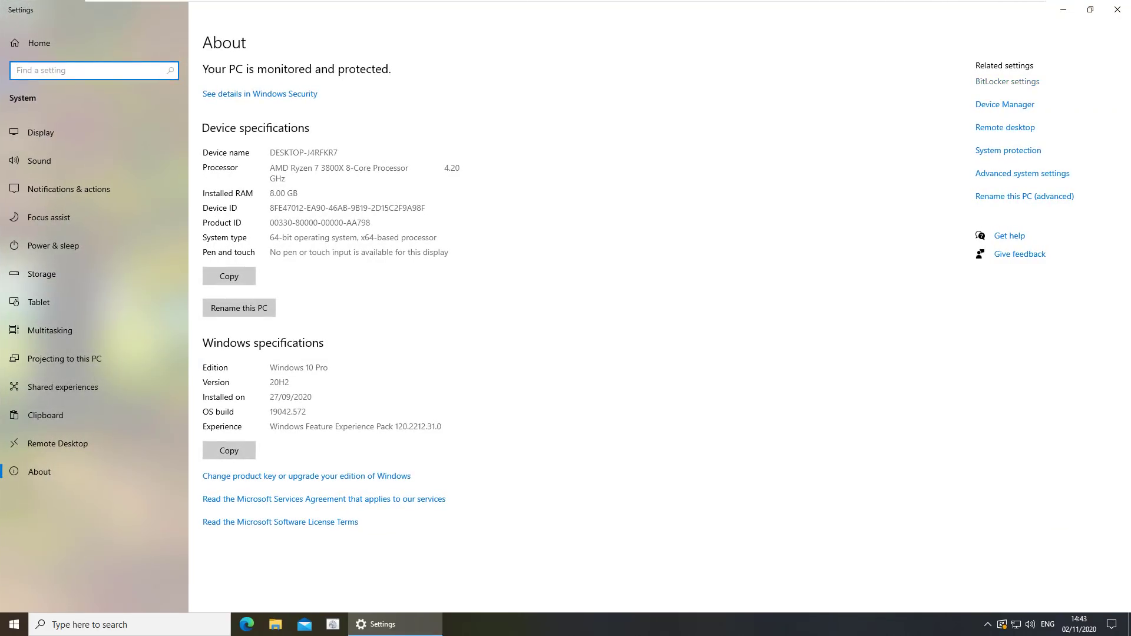
{"action": "left_click", "coordinate": [1060, 174]}
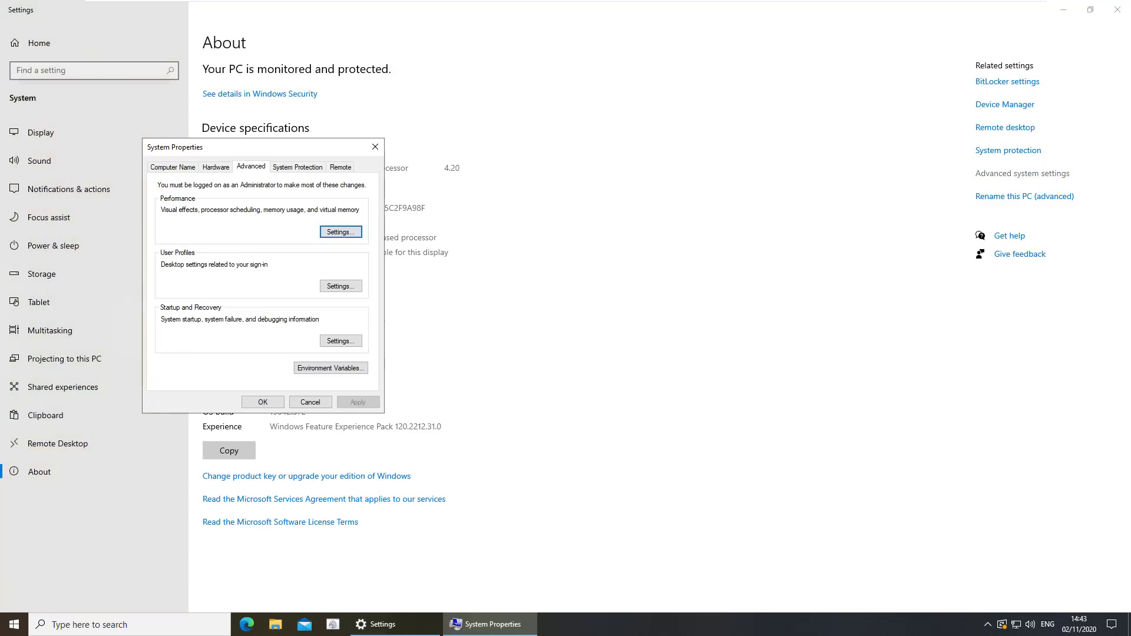
{"action": "left_click", "coordinate": [374, 147]}
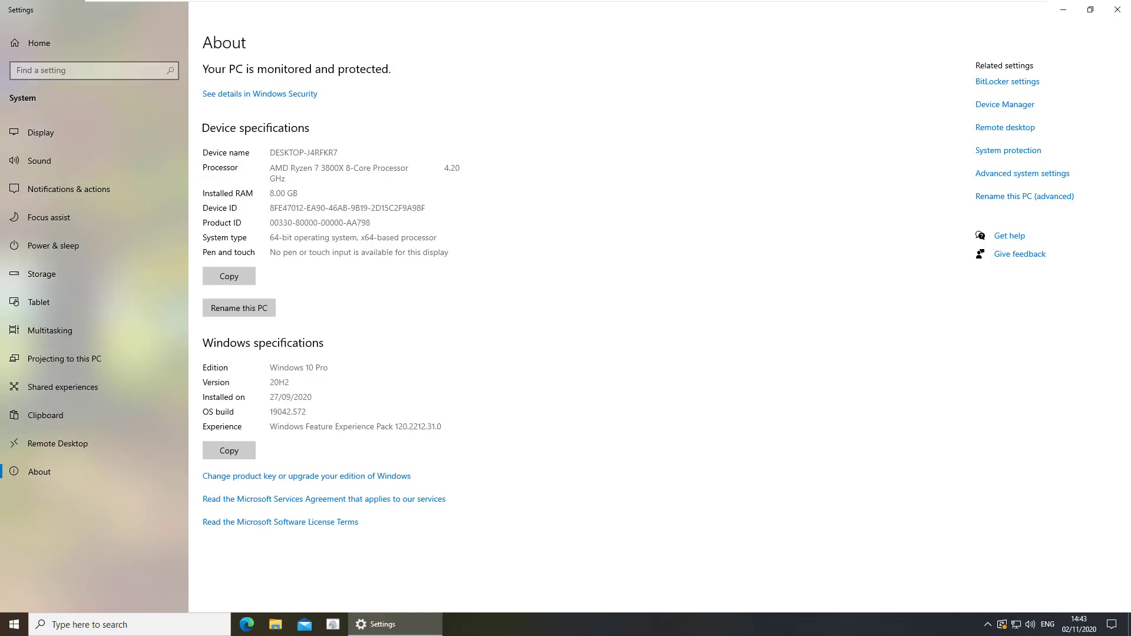
{"action": "left_click", "coordinate": [1004, 104]}
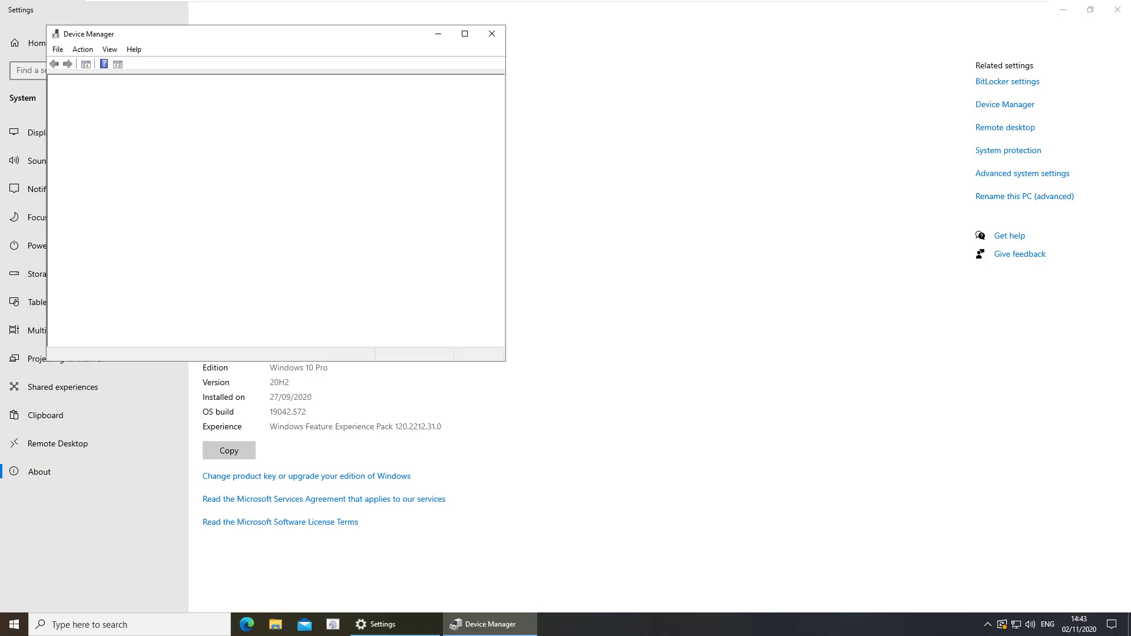
{"action": "left_click", "coordinate": [492, 33]}
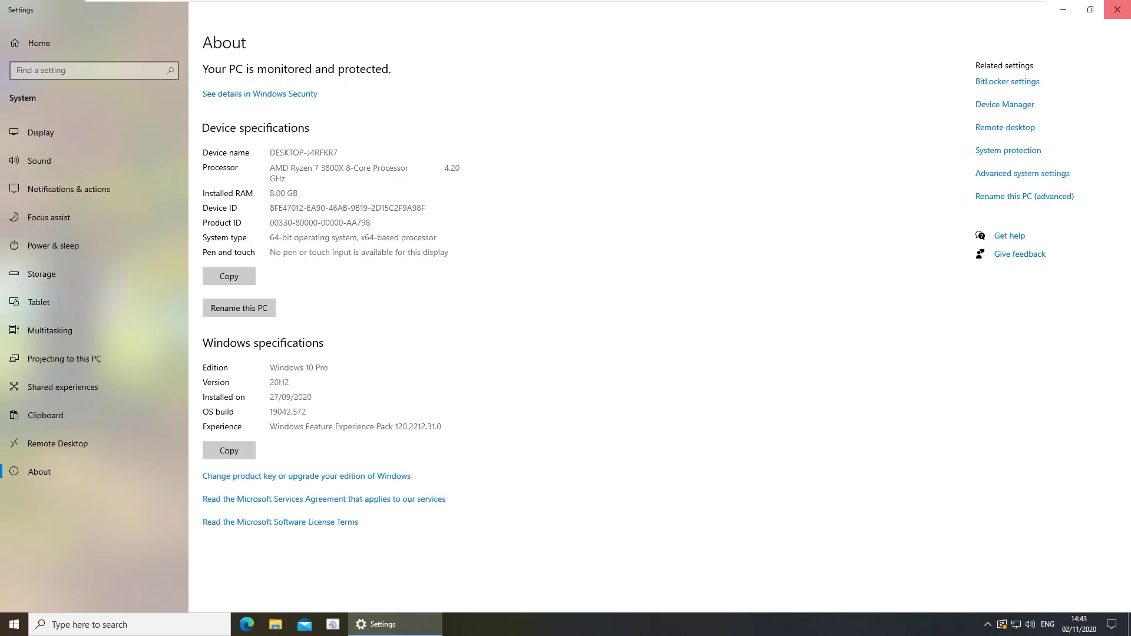
Step: Close the Settings window to reveal the desktop's gear-icon System shortcut
{"action": "left_click", "coordinate": [1117, 10]}
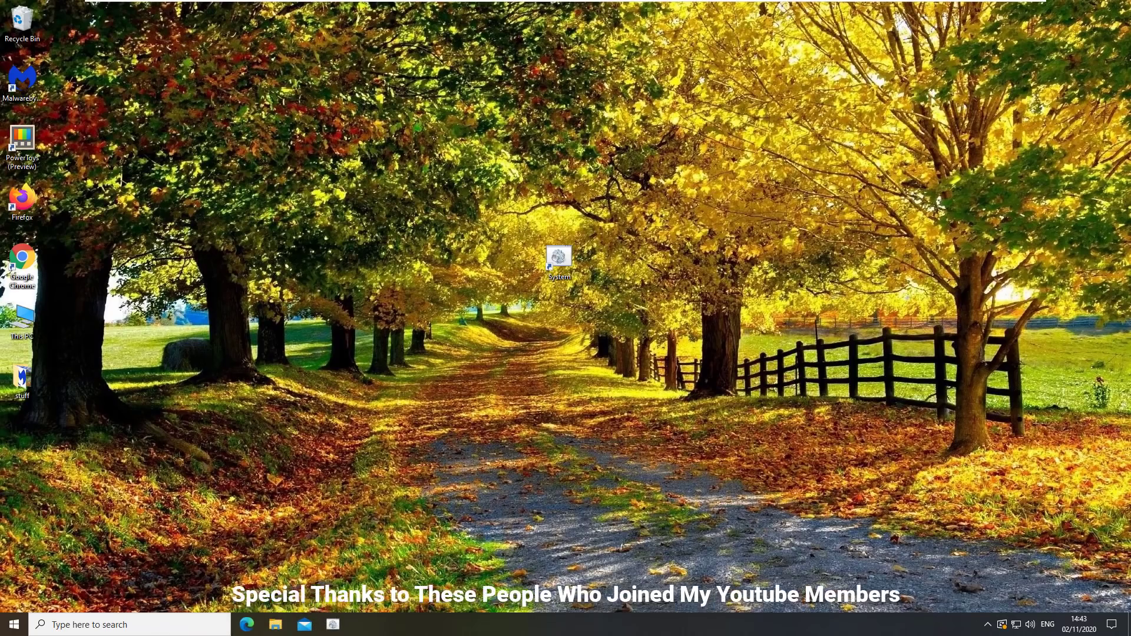